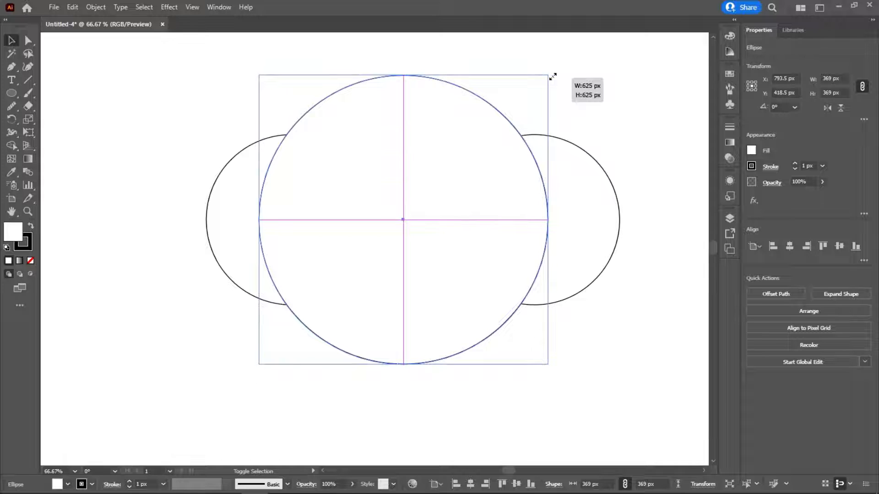
# Step: Scale the middle circle up to 625 px and the right-hand circle down to 310 px
pyautogui.moveTo(552, 77); pyautogui.dragTo(552, 77)
pyautogui.click(604, 155)
pyautogui.moveTo(621, 135); pyautogui.dragTo(593, 162)
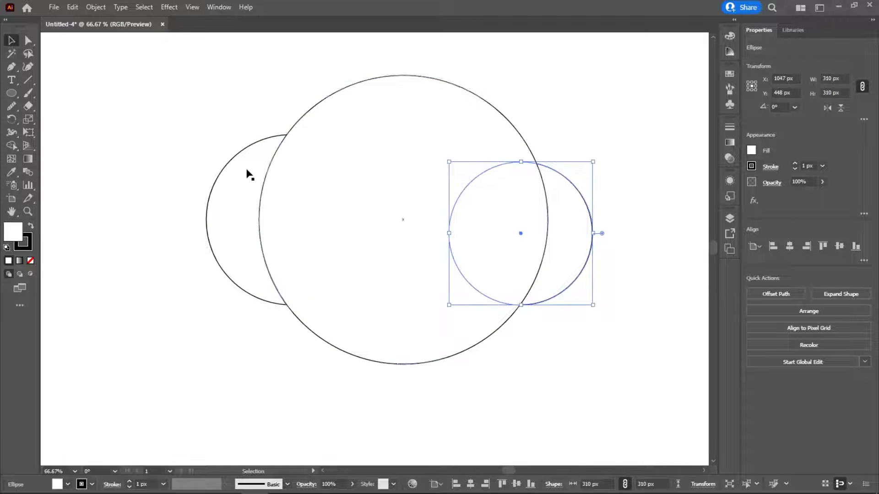
# Step: Nudge the left-hand circle slightly upward and outward from the middle circle
pyautogui.click(154, 186)
pyautogui.moveTo(133, 124); pyautogui.dragTo(618, 273)
pyautogui.click(616, 268)
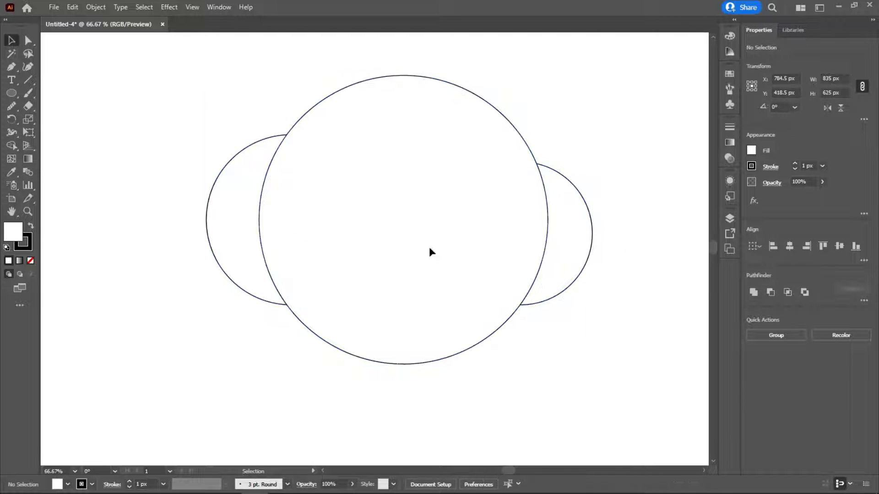
pyautogui.moveTo(227, 276); pyautogui.dragTo(226, 274)
# Step: Set the stroke weight of all three circles to 50 px
pyautogui.moveTo(172, 131); pyautogui.dragTo(624, 251)
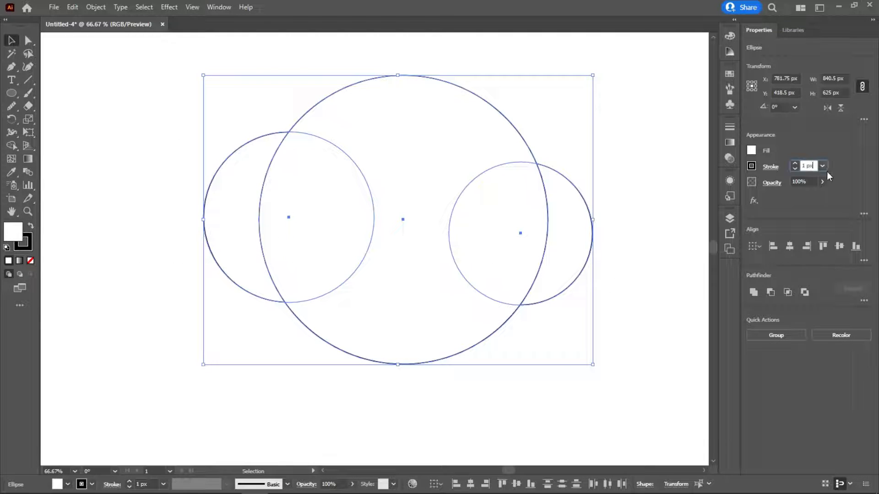
pyautogui.hotkey('shift', 'Up')
pyautogui.hotkey('shift', 'Up')
pyautogui.hotkey('shift', 'Up')
pyautogui.hotkey('shift', 'Up')
pyautogui.hotkey('shift', 'Up')
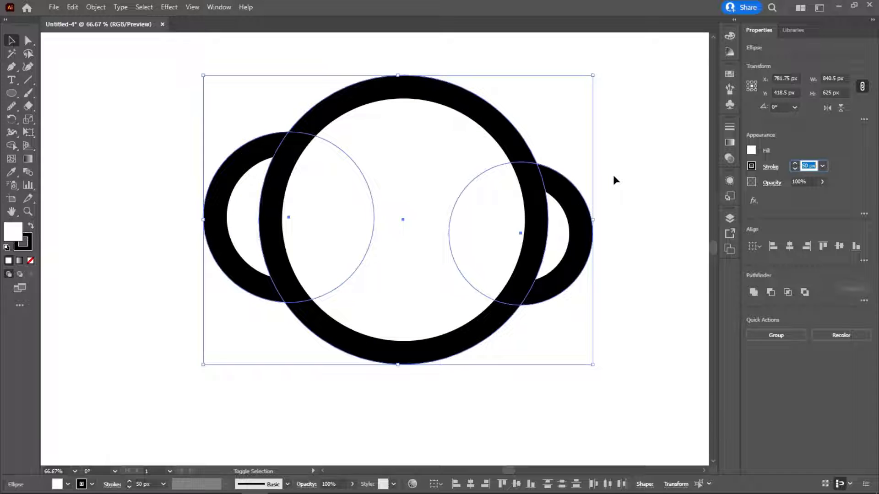
pyautogui.hotkey('shift', 'Up')
pyautogui.hotkey('shift', 'Down')
pyautogui.click(614, 167)
# Step: Scale the middle circle down to 603 px
pyautogui.click(344, 211)
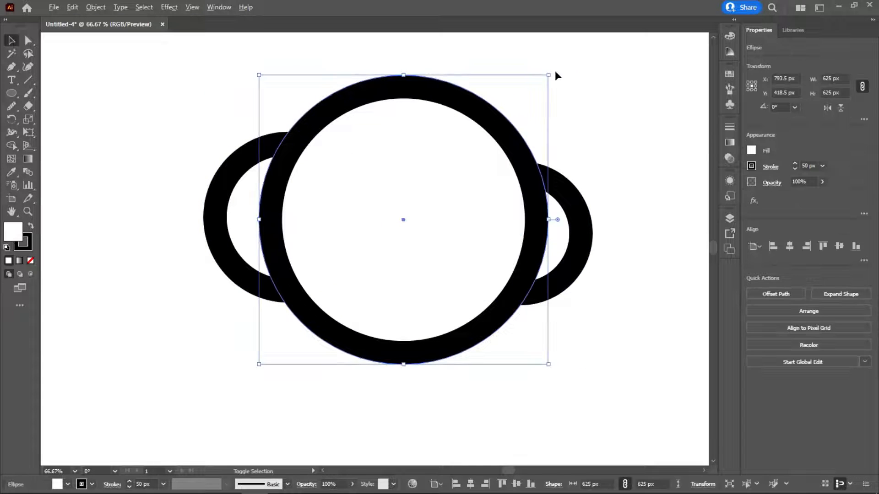
pyautogui.moveTo(550, 76); pyautogui.dragTo(543, 80)
pyautogui.click(609, 139)
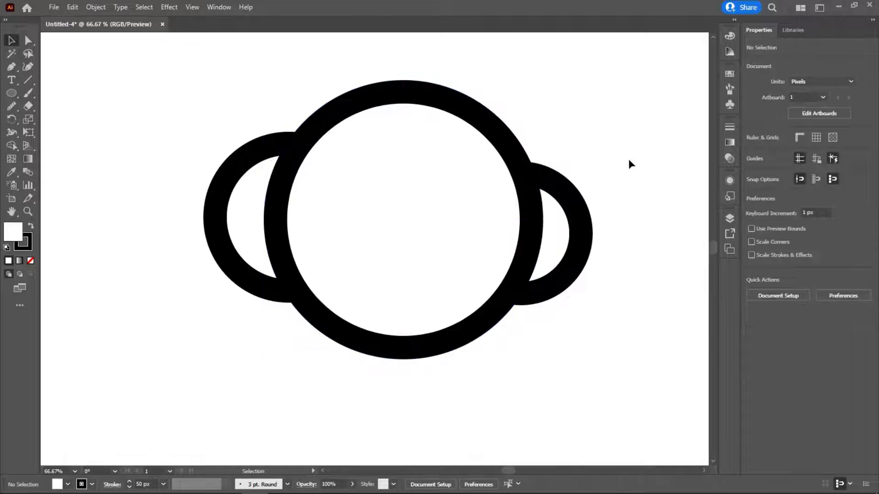
# Step: Place a duplicate of the three circles on the empty canvas to the left of the artboard
pyautogui.moveTo(174, 156); pyautogui.dragTo(621, 318)
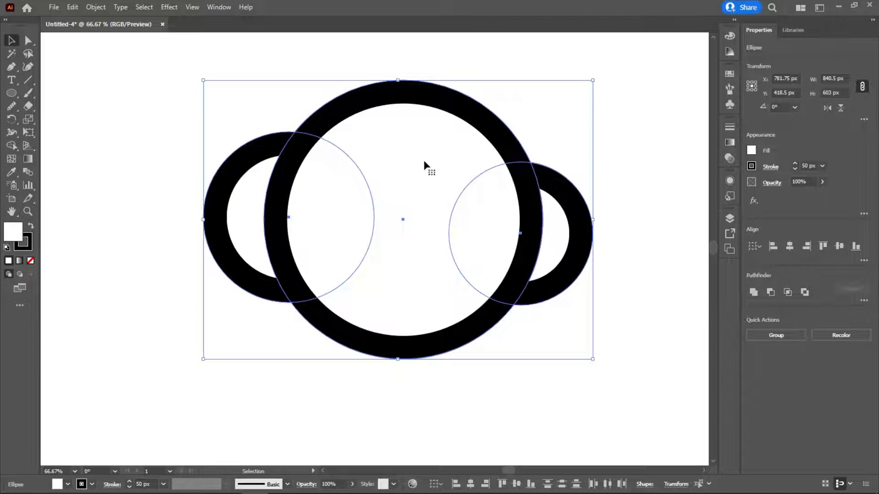
pyautogui.hscroll(-10, 424, 160)
pyautogui.hscroll(5, 656, 243)
pyautogui.scroll(-1, 628, 227)
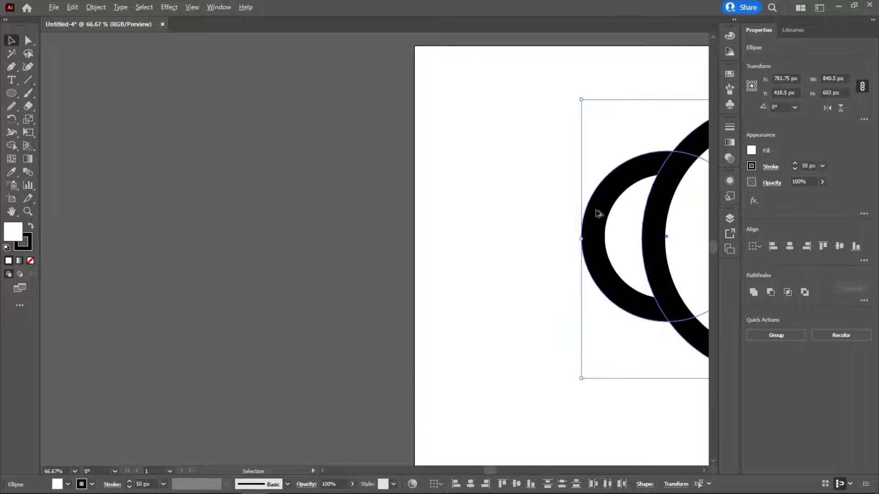
pyautogui.hscroll(2, 503, 197)
pyautogui.moveTo(374, 226); pyautogui.dragTo(206, 221)
# Step: Unite the three circles on the artboard into a single outline
pyautogui.hscroll(10, 196, 190)
pyautogui.hscroll(-1, 502, 220)
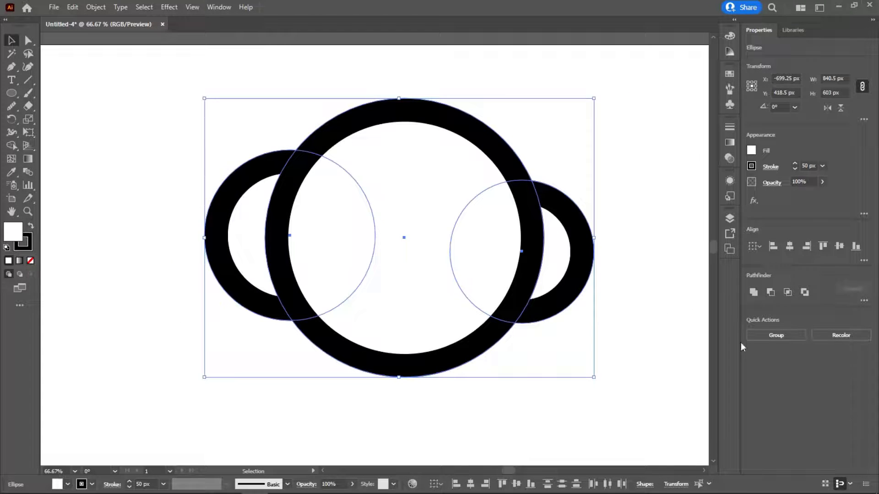
pyautogui.click(753, 292)
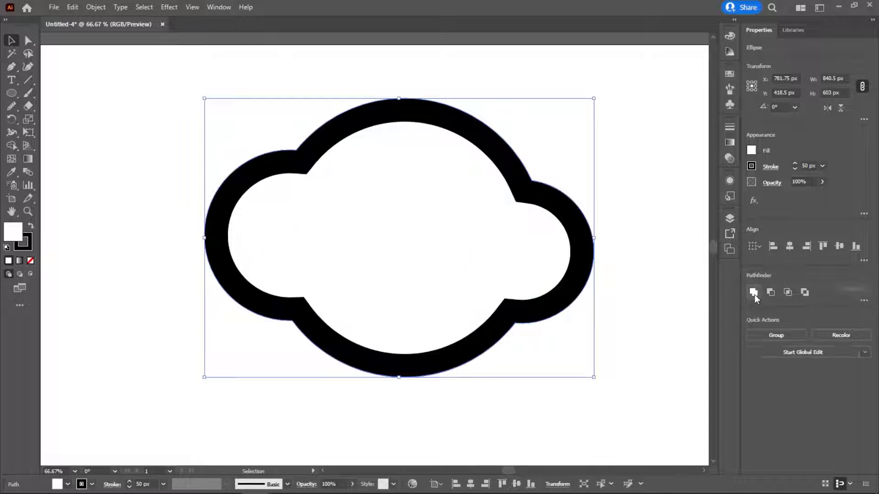
# Step: Draw a rectangle about 942 px wide covering the lower part of the united shape
pyautogui.click(12, 93)
pyautogui.click(53, 96)
pyautogui.moveTo(187, 369); pyautogui.dragTo(623, 265)
pyautogui.moveTo(406, 369); pyautogui.dragTo(406, 399)
pyautogui.press('v')
pyautogui.moveTo(446, 336); pyautogui.dragTo(446, 355)
# Step: Cut away the rectangle and the shape's covered lower part with Shape Builder, leaving a flat-bottomed cloud
pyautogui.moveTo(185, 169); pyautogui.dragTo(471, 345)
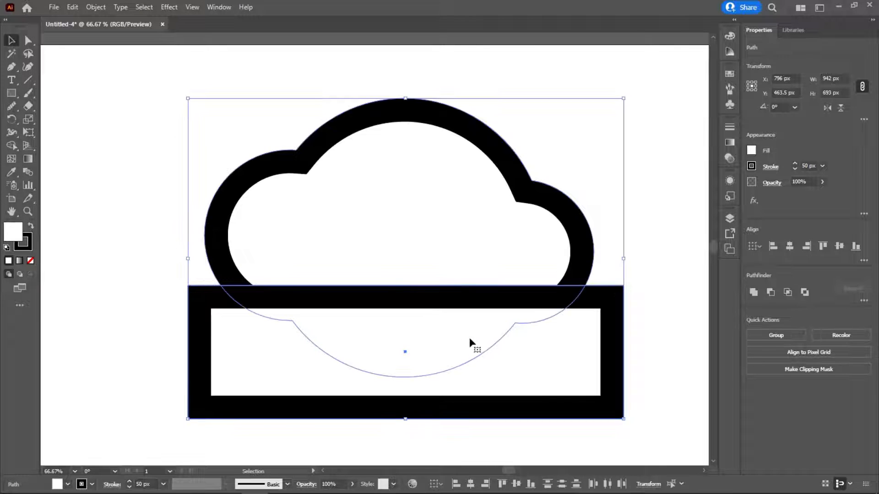
pyautogui.click(11, 146)
pyautogui.moveTo(137, 363); pyautogui.dragTo(386, 320)
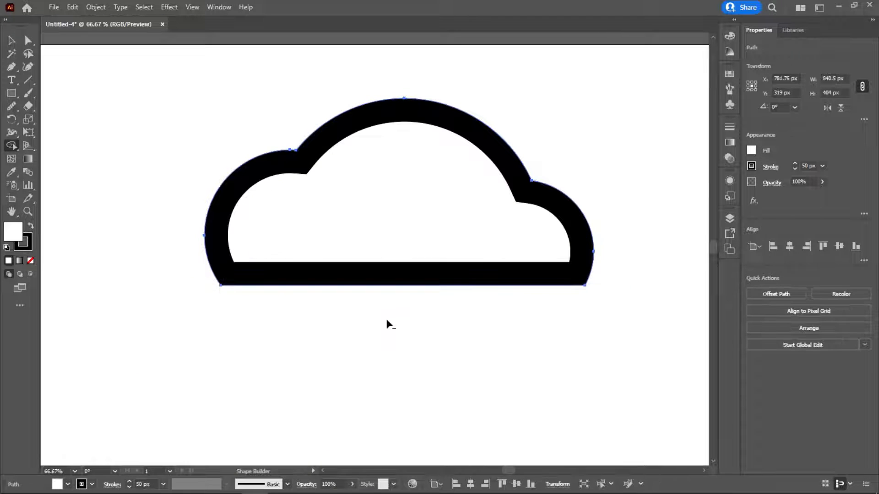
pyautogui.click(11, 44)
pyautogui.click(259, 343)
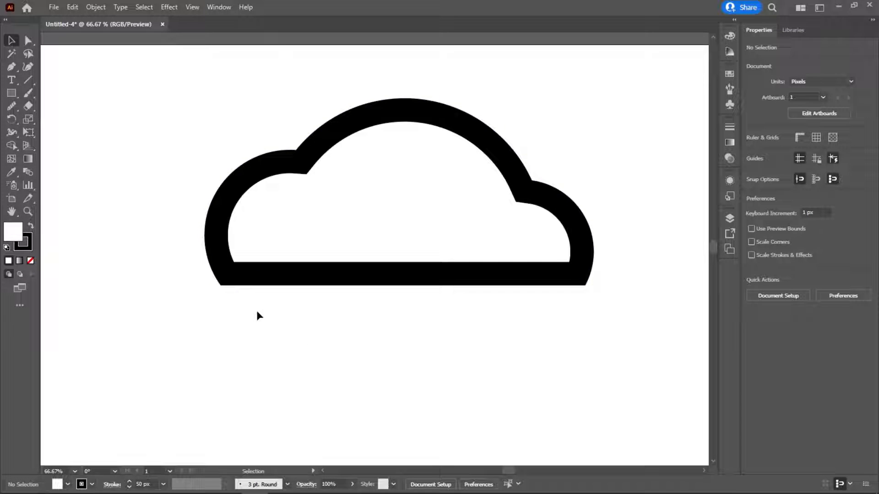
pyautogui.moveTo(225, 98); pyautogui.dragTo(568, 337)
pyautogui.click(568, 337)
pyautogui.moveTo(242, 90); pyautogui.dragTo(496, 291)
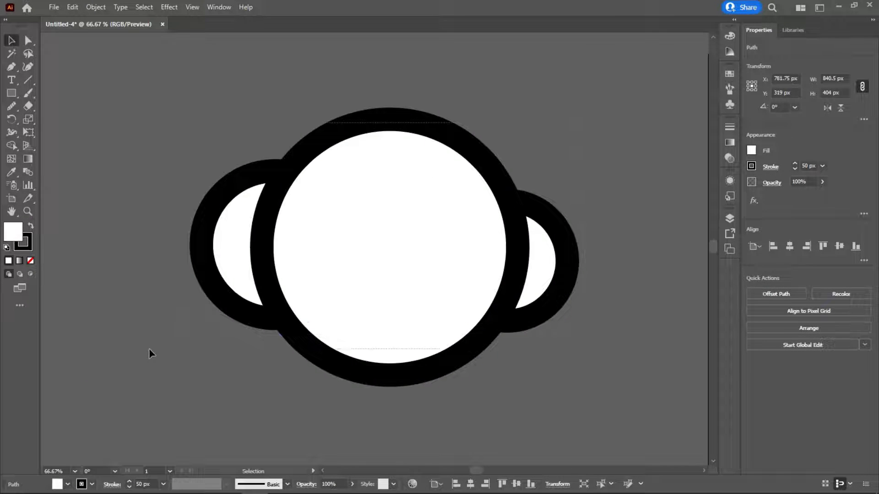
pyautogui.hotkey('ctrl', 'a')
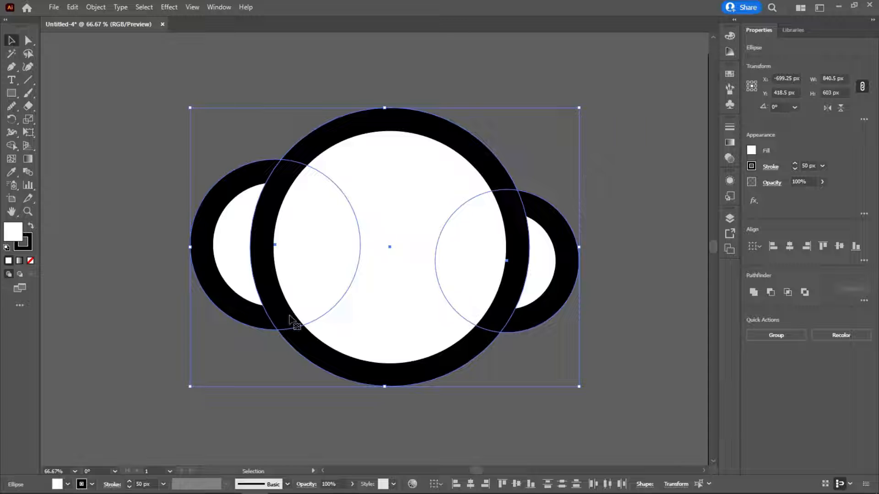
pyautogui.click(754, 293)
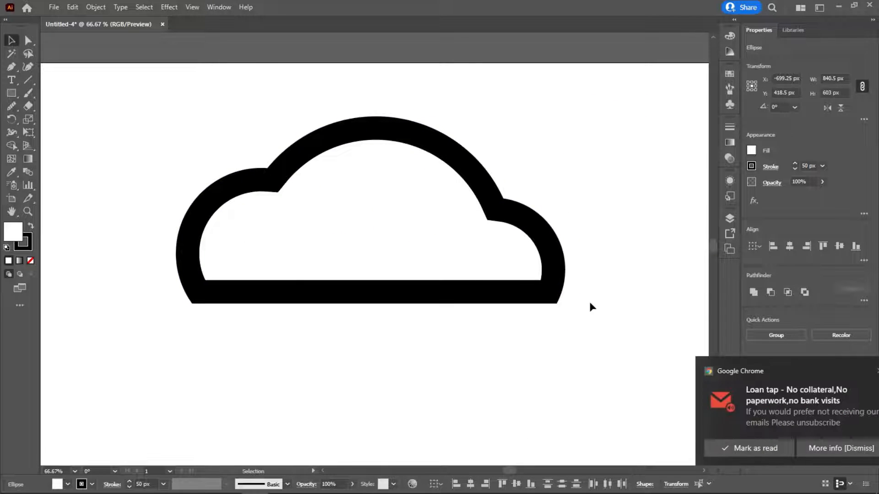
pyautogui.click(855, 371)
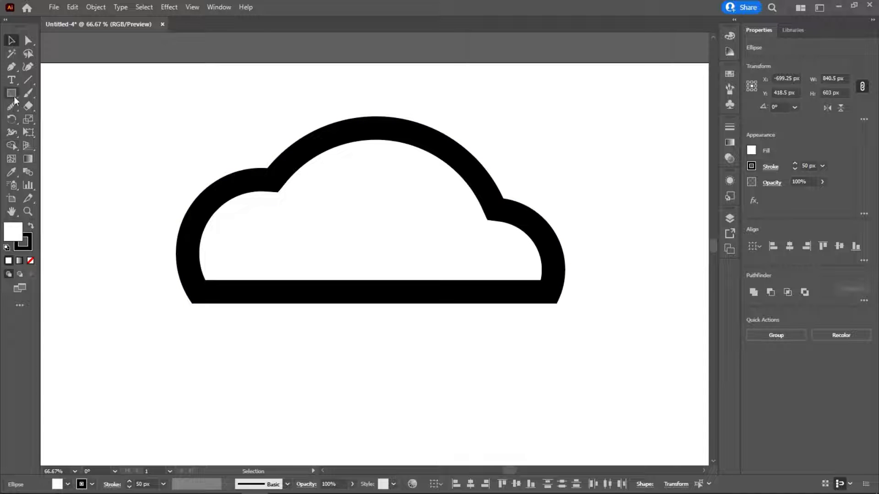
# Step: Swap the cloud's fill and stroke to give it a black fill, and remove its stroke
pyautogui.click(10, 146)
pyautogui.click(300, 194)
pyautogui.click(32, 227)
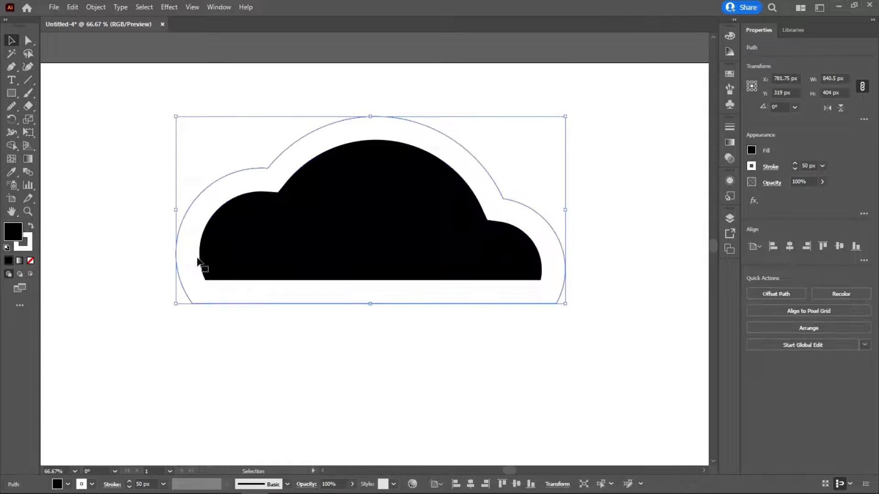
pyautogui.click(320, 298)
pyautogui.click(334, 252)
pyautogui.click(752, 166)
pyautogui.click(631, 205)
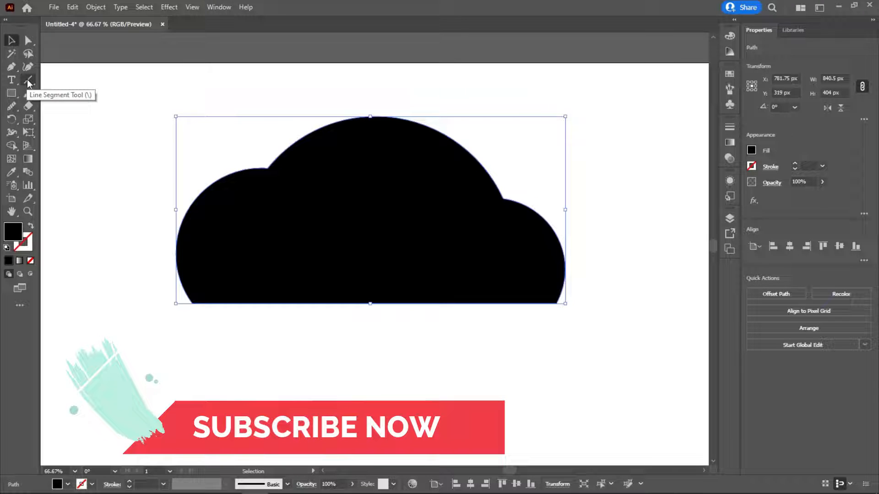
# Step: Draw a straight diagonal Pen line across the cloud, about 595 px wide and 274 px high, with black stroke and no fill
pyautogui.click(12, 66)
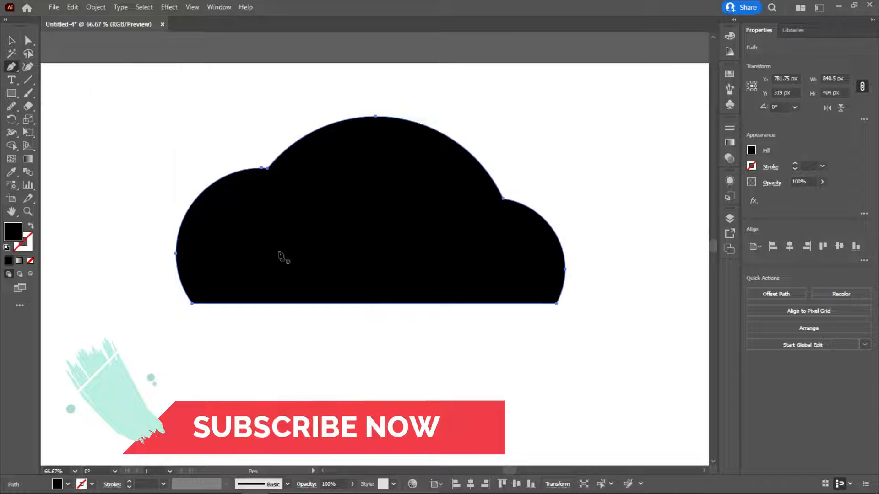
pyautogui.click(463, 304)
pyautogui.click(196, 188)
pyautogui.click(471, 314)
pyautogui.press('Escape')
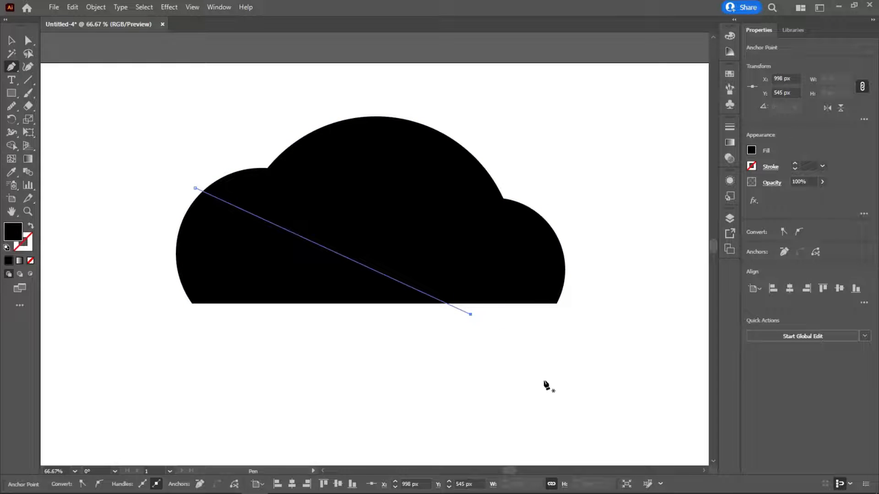
pyautogui.click(31, 226)
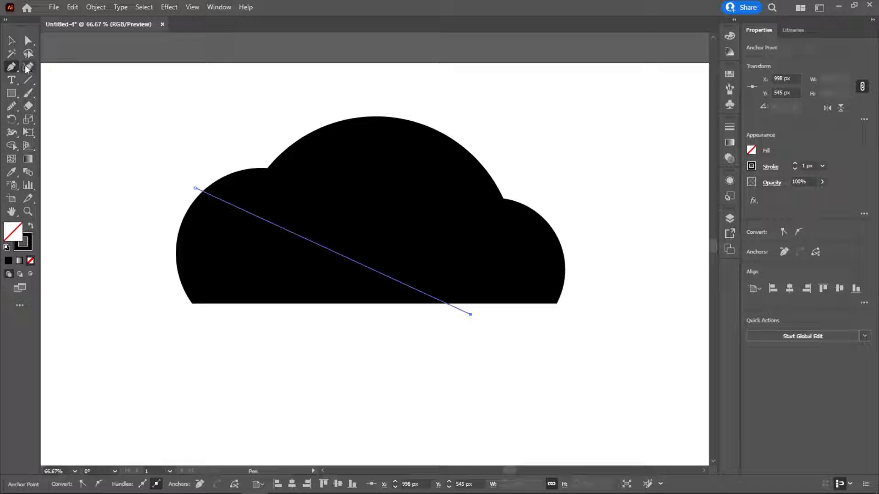
pyautogui.click(12, 41)
pyautogui.moveTo(220, 201); pyautogui.dragTo(304, 174)
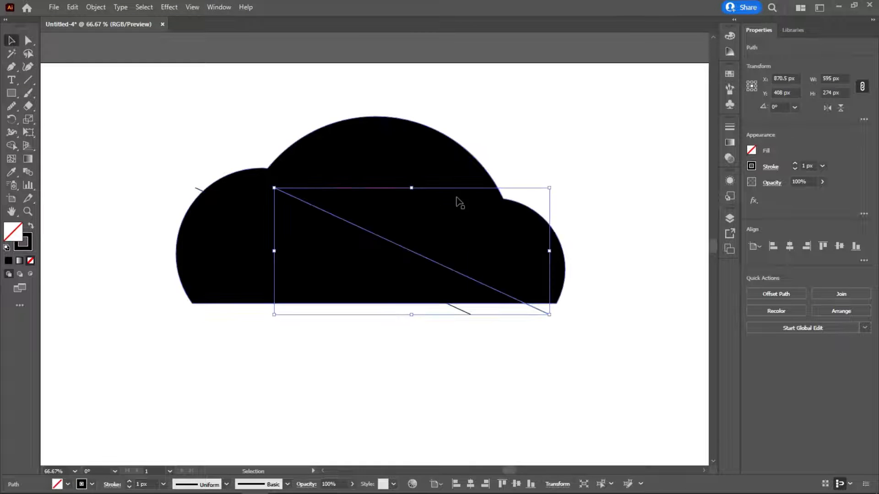
pyautogui.hotkey('ctrl', 'z')
# Step: Colour the diagonal line's stroke yellow and shift the line about 25 px to the left
pyautogui.click(751, 167)
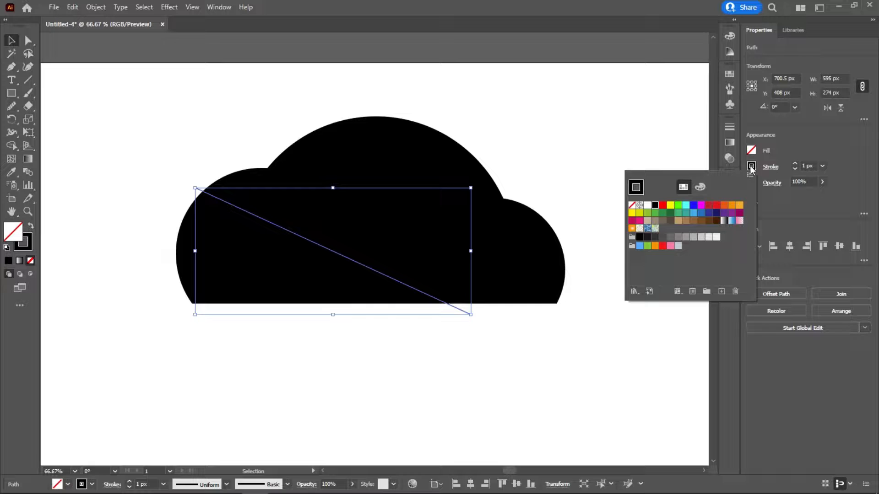
pyautogui.click(347, 349)
pyautogui.click(406, 326)
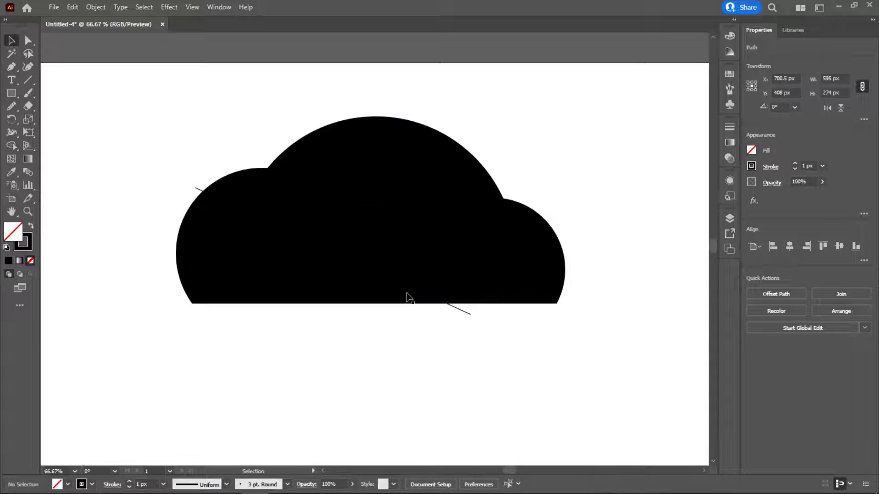
pyautogui.click(461, 309)
pyautogui.click(753, 166)
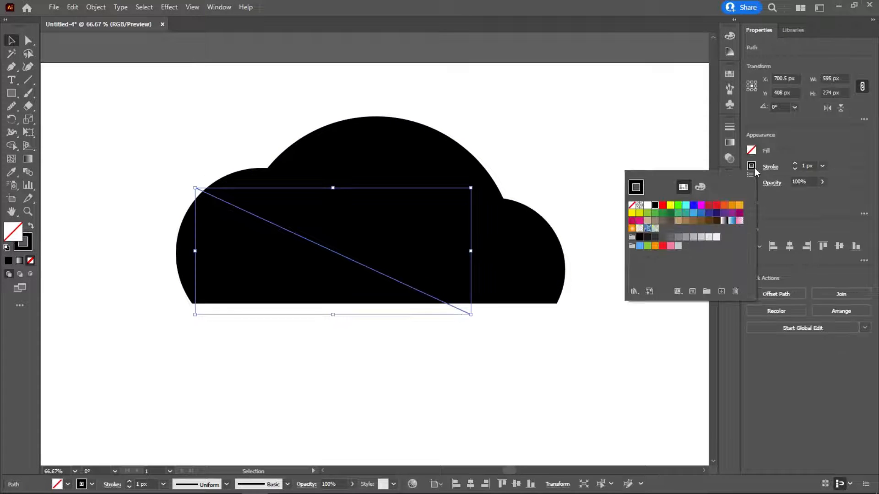
pyautogui.click(672, 208)
pyautogui.click(416, 378)
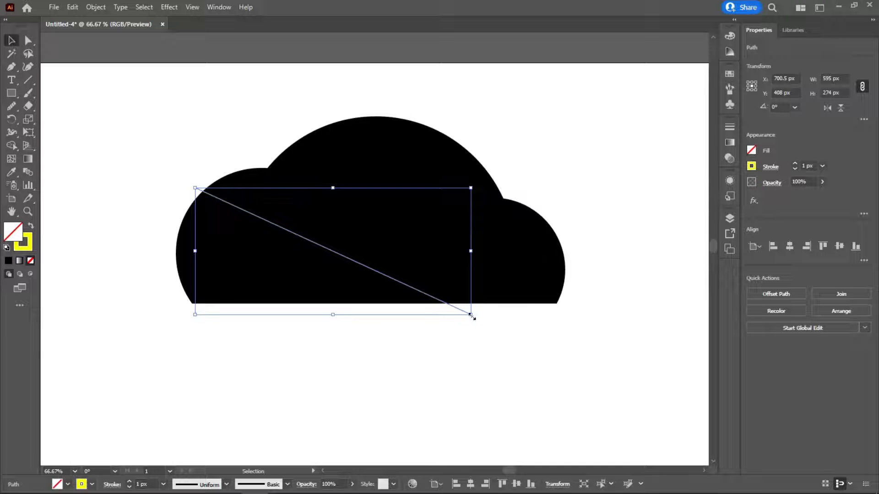
pyautogui.moveTo(458, 311); pyautogui.dragTo(446, 312)
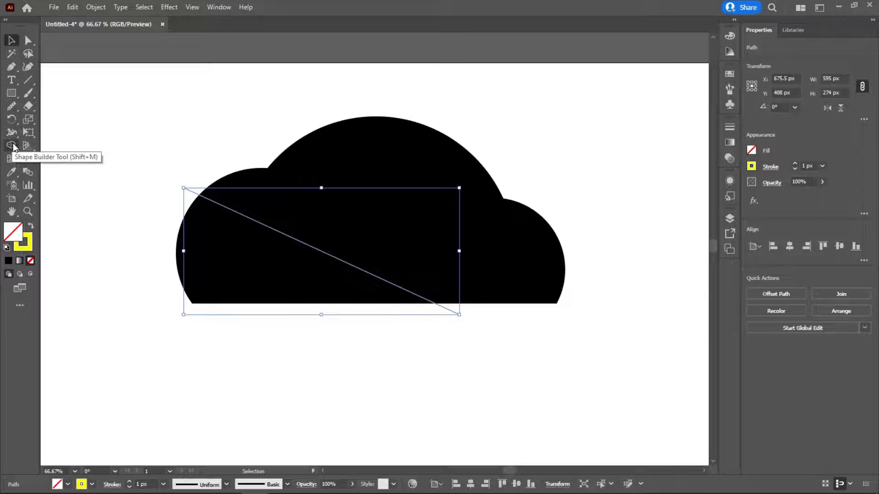
# Step: Widen the line's upper-left end to about 144.6 px with the Width tool, making a tapered ray
pyautogui.rightClick(14, 145)
pyautogui.rightClick(14, 134)
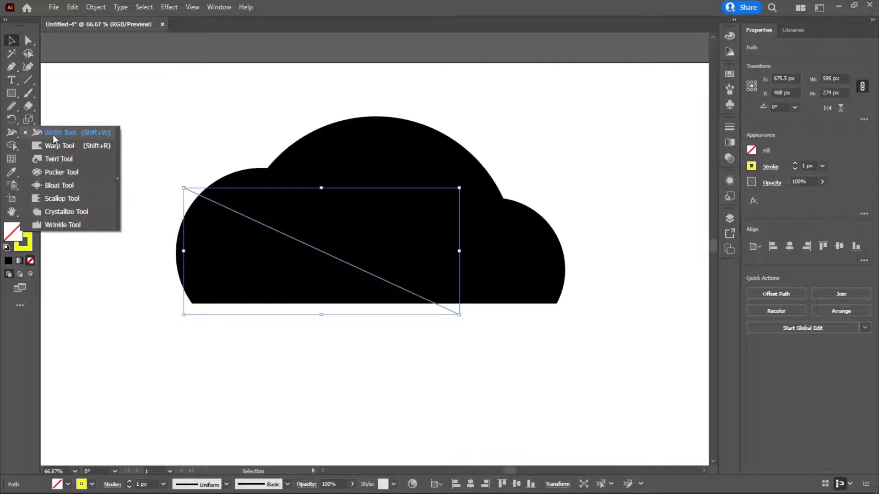
pyautogui.click(67, 133)
pyautogui.moveTo(183, 188); pyautogui.dragTo(209, 164)
pyautogui.click(11, 41)
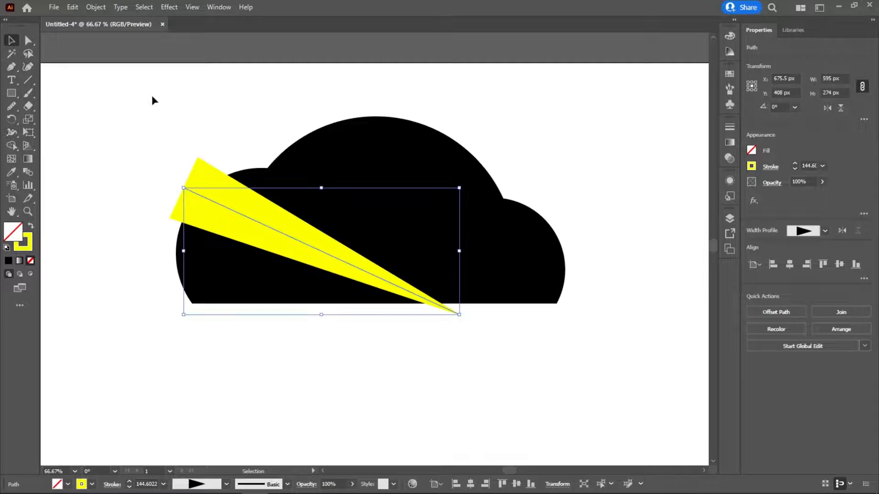
pyautogui.click(217, 106)
# Step: Duplicate the yellow ray twice toward the right and rotate each copy steeper, fanning three rays across the cloud
pyautogui.moveTo(231, 212); pyautogui.dragTo(333, 213)
pyautogui.moveTo(565, 183); pyautogui.dragTo(573, 242)
pyautogui.moveTo(431, 250); pyautogui.dragTo(462, 212)
pyautogui.moveTo(615, 205); pyautogui.dragTo(598, 271)
pyautogui.moveTo(434, 154); pyautogui.dragTo(419, 154)
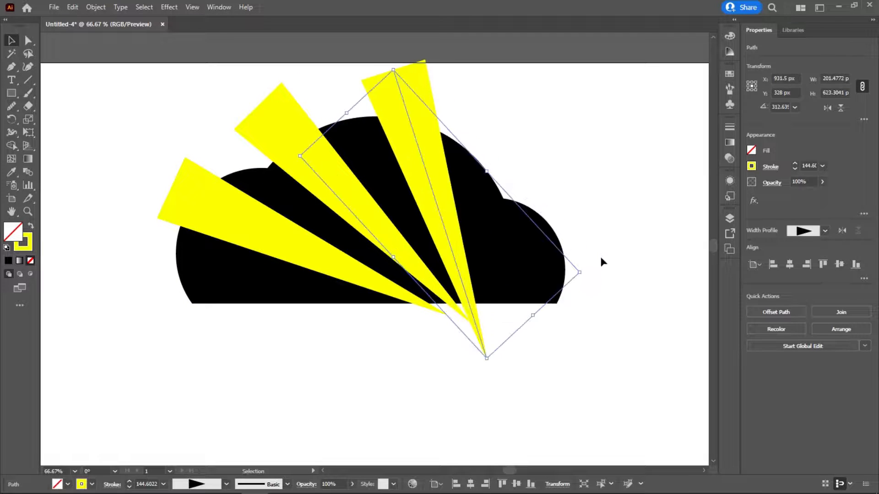
pyautogui.moveTo(585, 274); pyautogui.dragTo(591, 257)
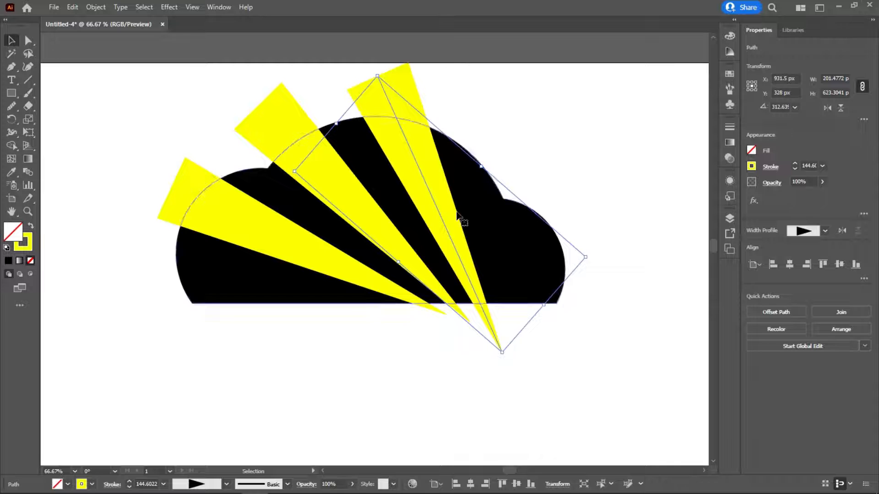
pyautogui.moveTo(420, 172); pyautogui.dragTo(416, 170)
pyautogui.click(585, 133)
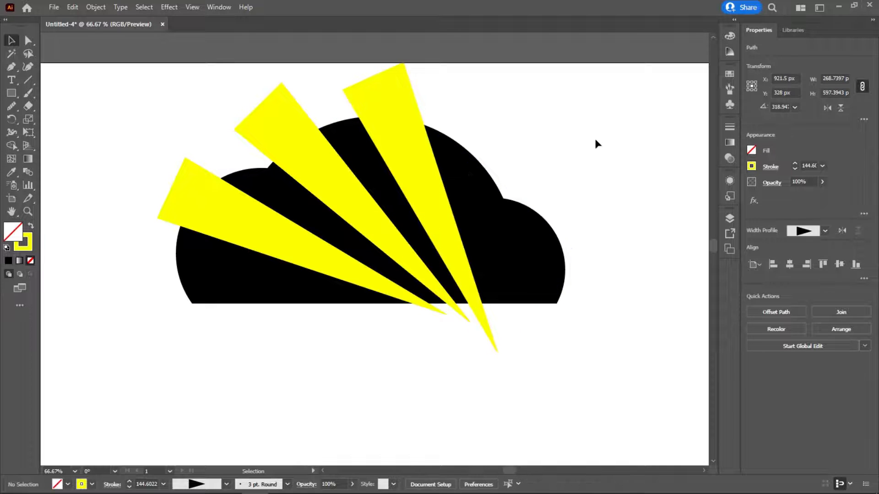
# Step: Move the cloud and its three rays down about 80 px and scale them down together
pyautogui.moveTo(536, 112); pyautogui.dragTo(189, 238)
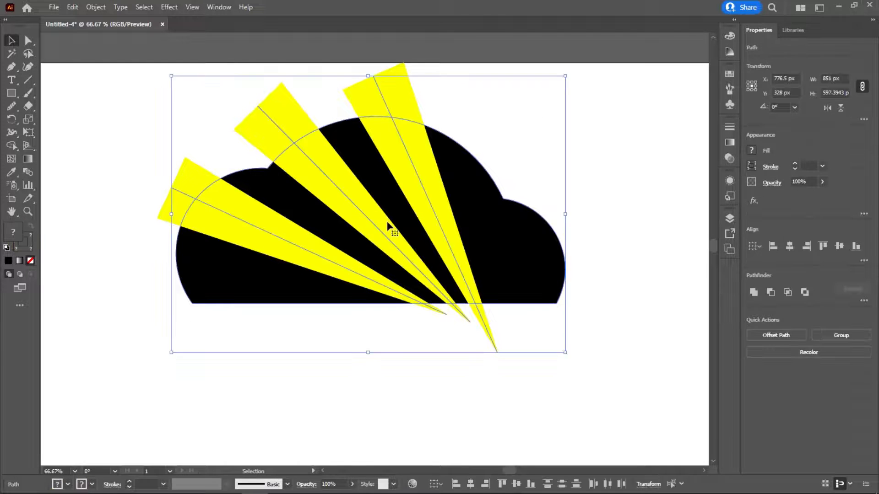
pyautogui.moveTo(386, 221); pyautogui.dragTo(387, 258)
pyautogui.moveTo(566, 117); pyautogui.dragTo(515, 143)
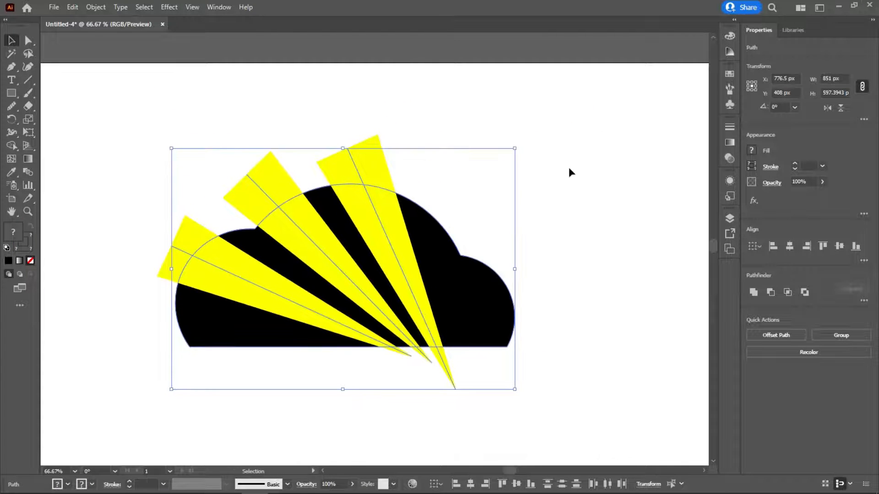
# Step: Duplicate the three yellow rays about 1180 px to the right, clear of the cloud, as a spare set
pyautogui.click(526, 229)
pyautogui.scroll(-1, 583, 230)
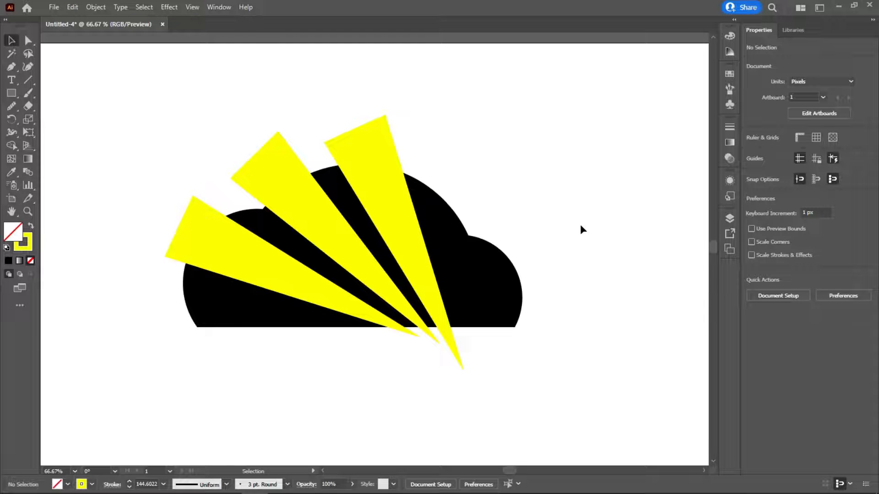
pyautogui.click(290, 189)
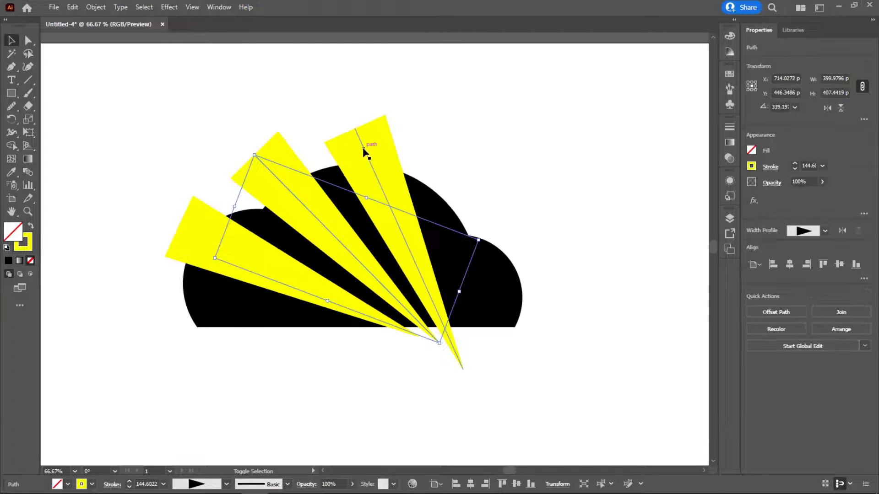
pyautogui.keyDown('shift'); pyautogui.click(363, 150); pyautogui.keyUp('shift')
pyautogui.keyDown('shift'); pyautogui.click(189, 235); pyautogui.keyUp('shift')
pyautogui.hscroll(-3, 256, 238)
pyautogui.hscroll(3, 212, 196)
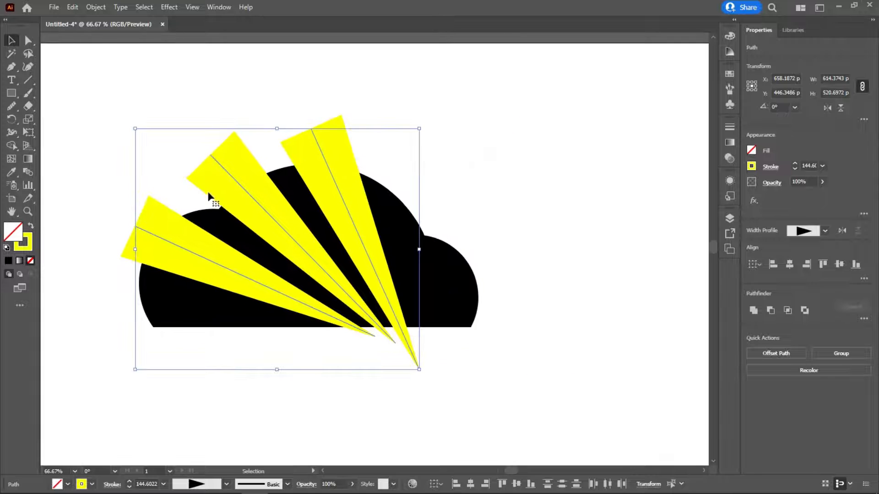
pyautogui.moveTo(219, 170); pyautogui.dragTo(611, 171)
pyautogui.moveTo(551, 183); pyautogui.dragTo(434, 194)
pyautogui.moveTo(455, 258); pyautogui.dragTo(607, 257)
pyautogui.moveTo(310, 208); pyautogui.dragTo(522, 197)
pyautogui.moveTo(188, 113); pyautogui.dragTo(243, 123)
pyautogui.click(249, 227)
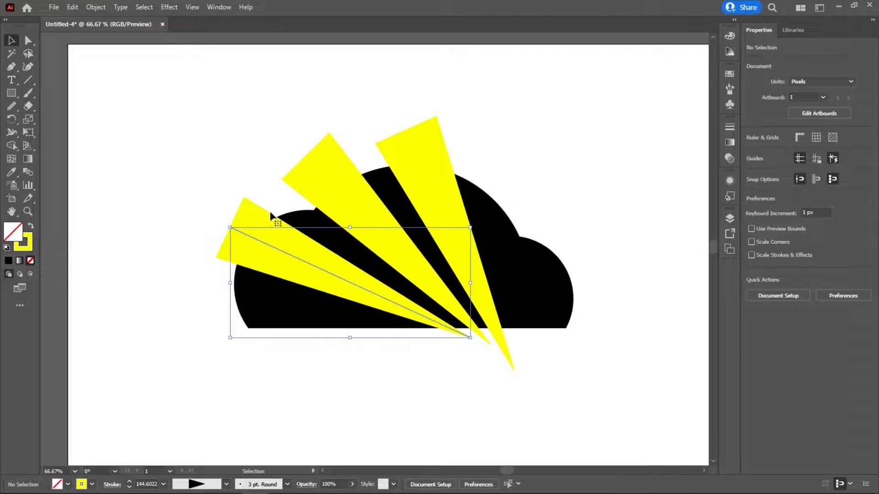
pyautogui.keyDown('shift'); pyautogui.click(322, 173); pyautogui.keyUp('shift')
pyautogui.keyDown('shift'); pyautogui.click(413, 157); pyautogui.keyUp('shift')
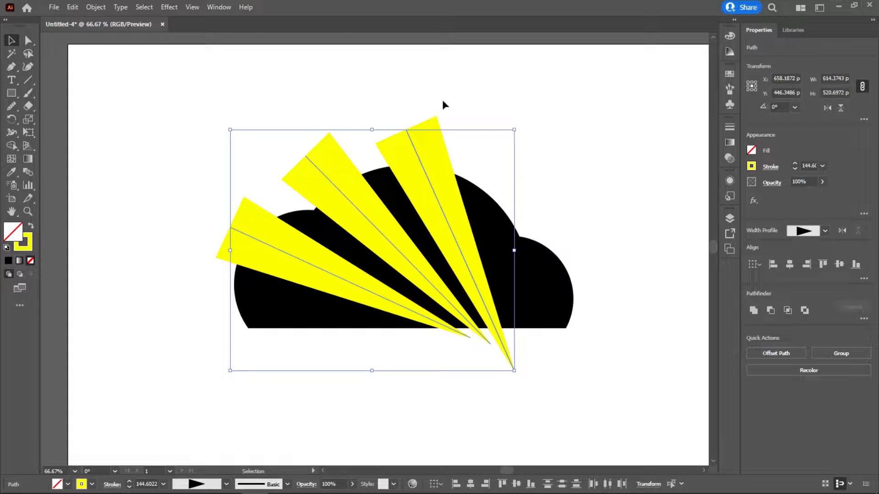
pyautogui.click(346, 65)
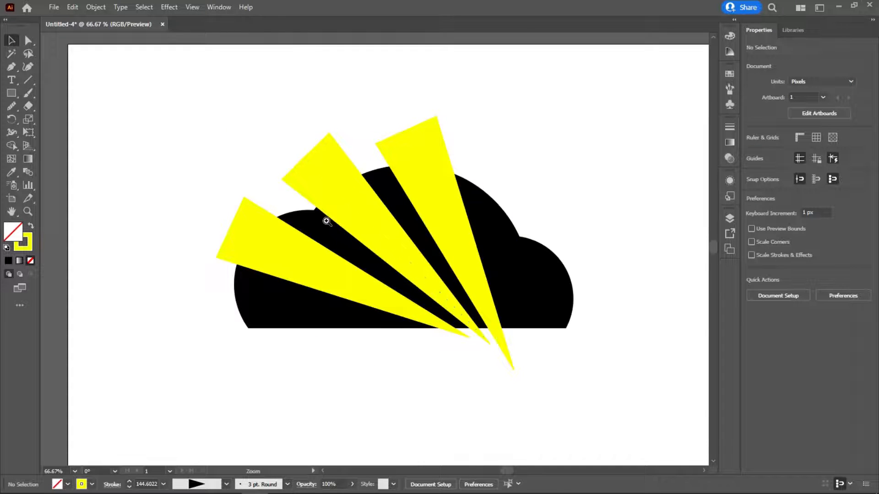
# Step: Rotate the middle ray and the rightmost ray over the cloud slightly counter-clockwise
pyautogui.keyDown('ctrl'); pyautogui.click(326, 220); pyautogui.keyUp('ctrl')
pyautogui.keyDown('ctrl'); pyautogui.click(353, 233); pyautogui.keyUp('ctrl')
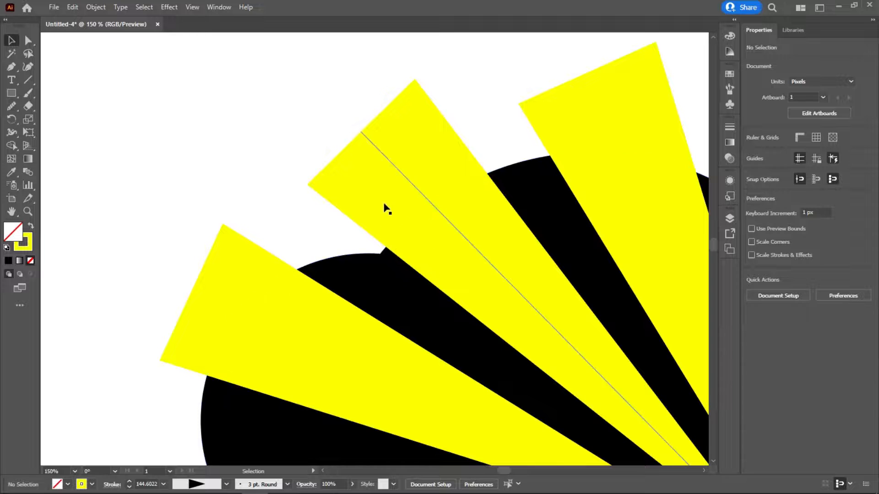
pyautogui.click(396, 174)
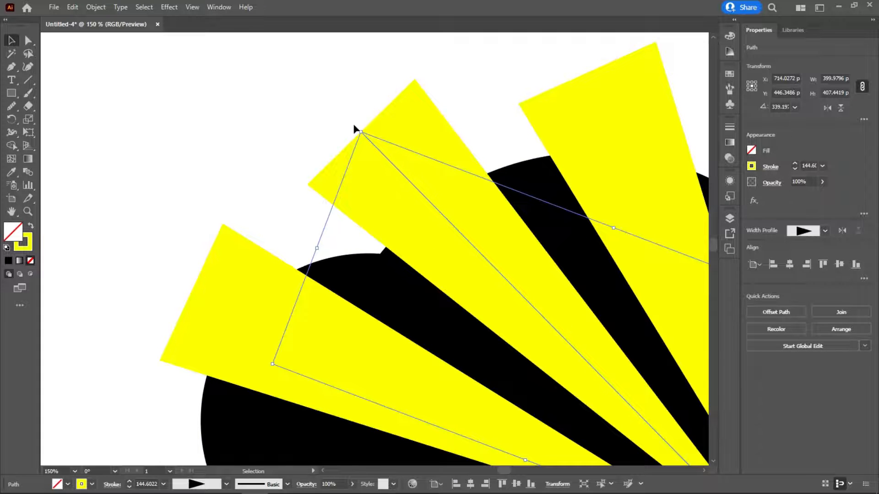
pyautogui.moveTo(359, 127); pyautogui.dragTo(346, 138)
pyautogui.click(577, 111)
pyautogui.moveTo(468, 144); pyautogui.dragTo(433, 94)
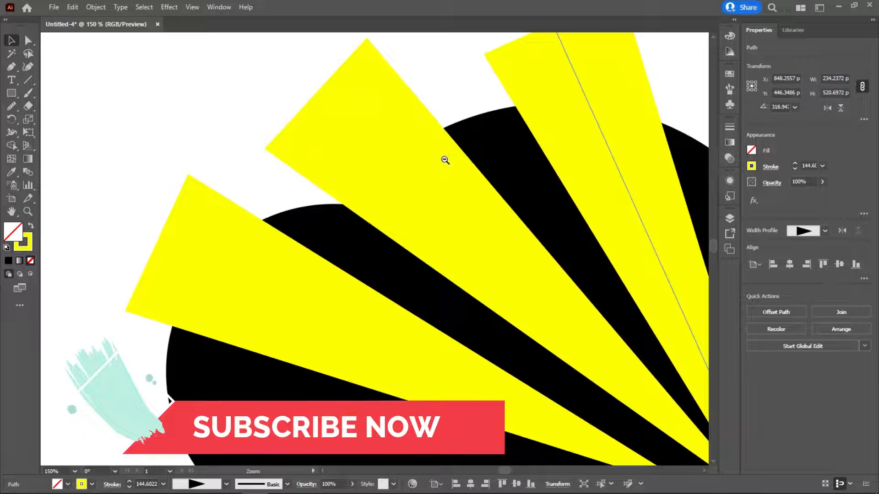
pyautogui.scroll(3, 534, 73)
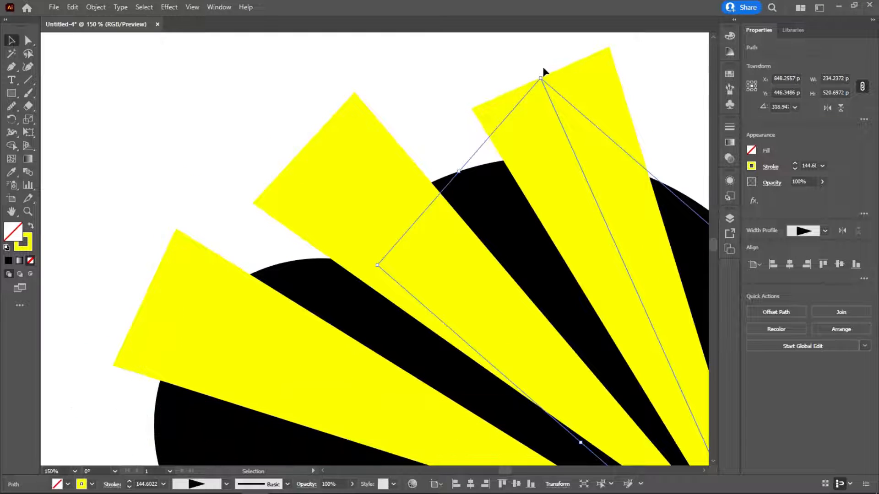
pyautogui.moveTo(543, 73); pyautogui.dragTo(534, 78)
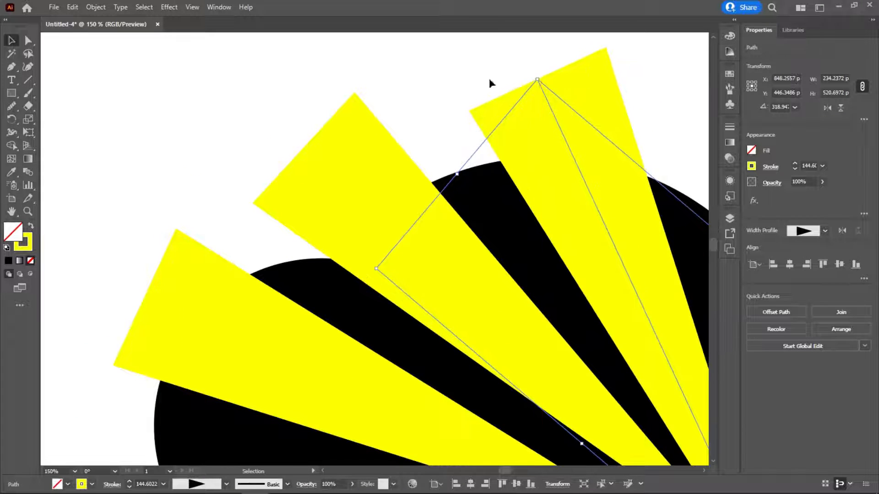
pyautogui.hotkey('ctrl', 'shift', 'a')
pyautogui.keyDown('ctrl'); pyautogui.keyDown('alt'); pyautogui.click(456, 185); pyautogui.keyUp('alt'); pyautogui.keyUp('ctrl')
pyautogui.scroll(-6, 446, 126)
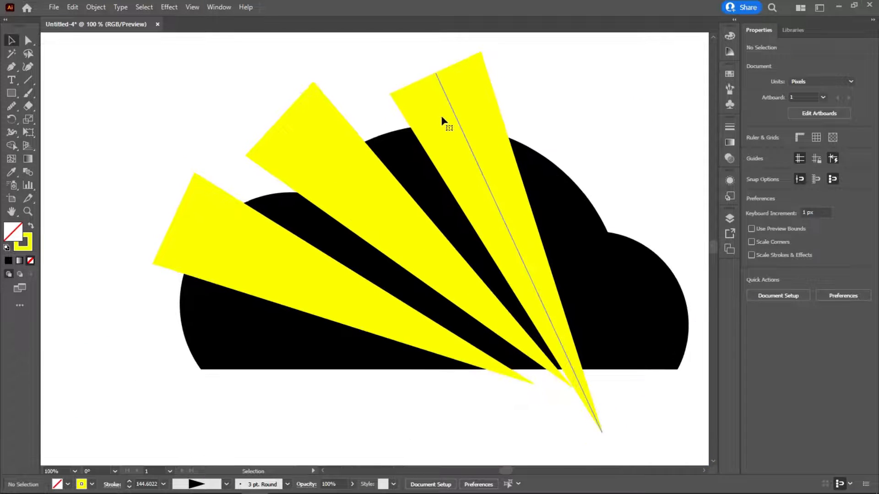
pyautogui.click(447, 116)
pyautogui.keyDown('shift'); pyautogui.click(314, 131); pyautogui.keyUp('shift')
pyautogui.keyDown('shift'); pyautogui.click(215, 220); pyautogui.keyUp('shift')
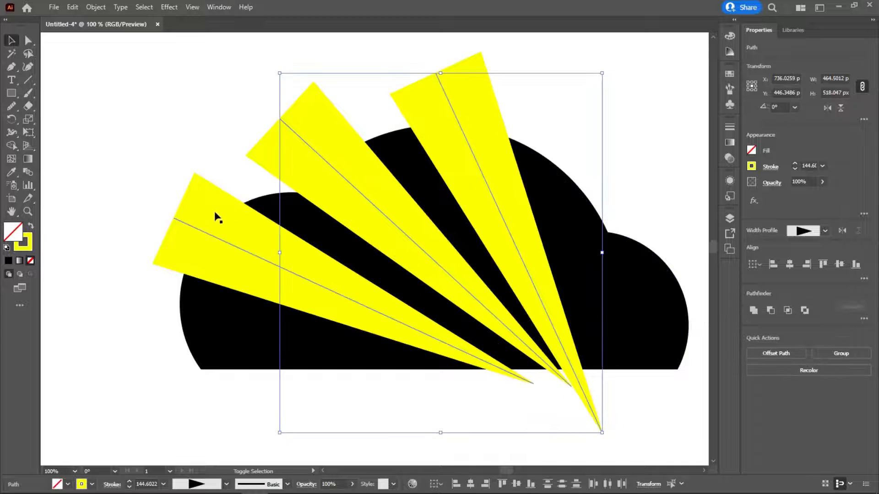
pyautogui.click(90, 8)
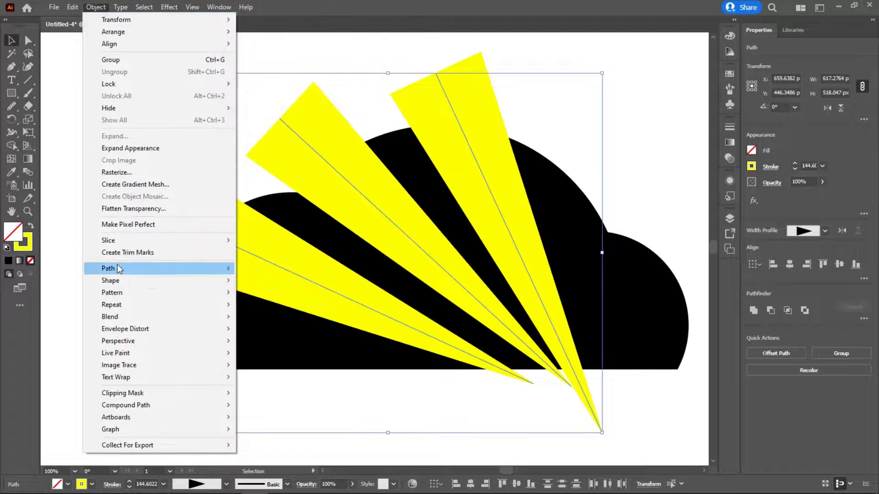
pyautogui.moveTo(117, 265)
pyautogui.click(306, 71)
# Step: Convert the three yellow rays over the cloud into filled shapes with Outline Stroke
pyautogui.click(192, 221)
pyautogui.keyDown('shift'); pyautogui.click(342, 148); pyautogui.keyUp('shift')
pyautogui.keyDown('shift'); pyautogui.click(461, 114); pyautogui.keyUp('shift')
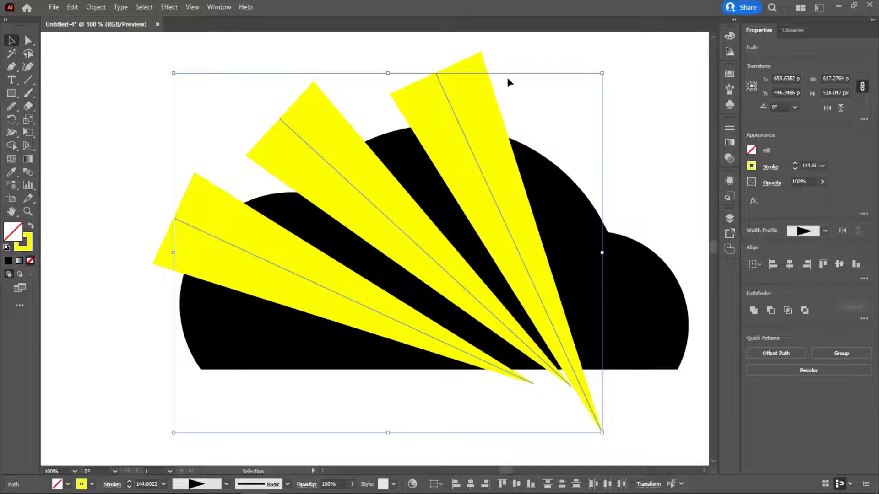
pyautogui.click(94, 8)
pyautogui.moveTo(131, 270)
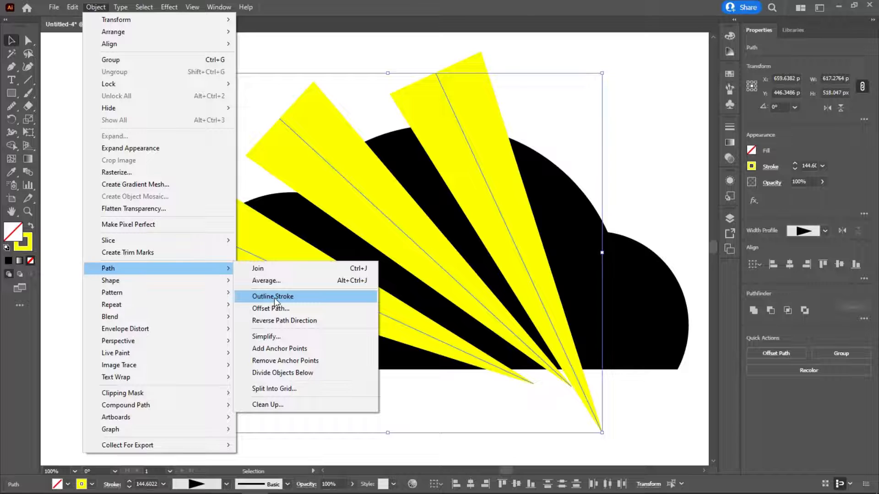
pyautogui.click(274, 297)
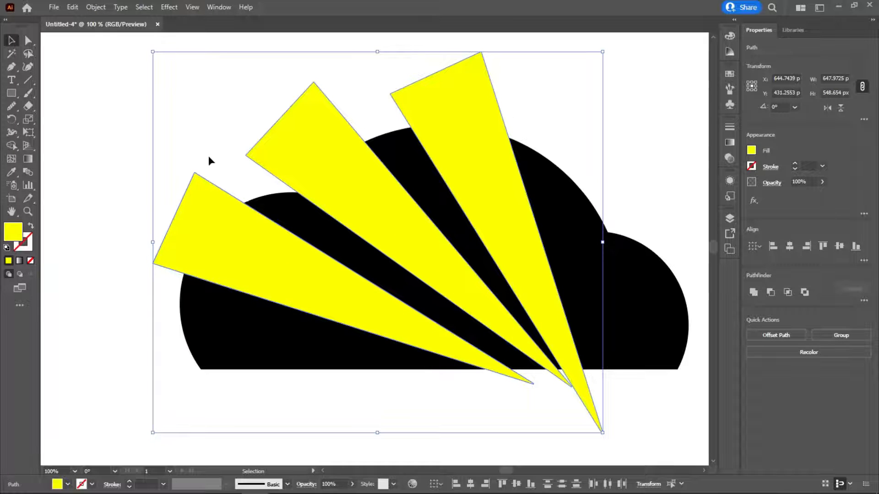
# Step: Move the rightmost ray up about 20 px and rotate it a fraction of a degree clockwise
pyautogui.click(542, 420)
pyautogui.moveTo(548, 327)
pyautogui.mouseDown()
pyautogui.moveTo(568, 314)
pyautogui.moveTo(555, 313)
pyautogui.mouseUp()
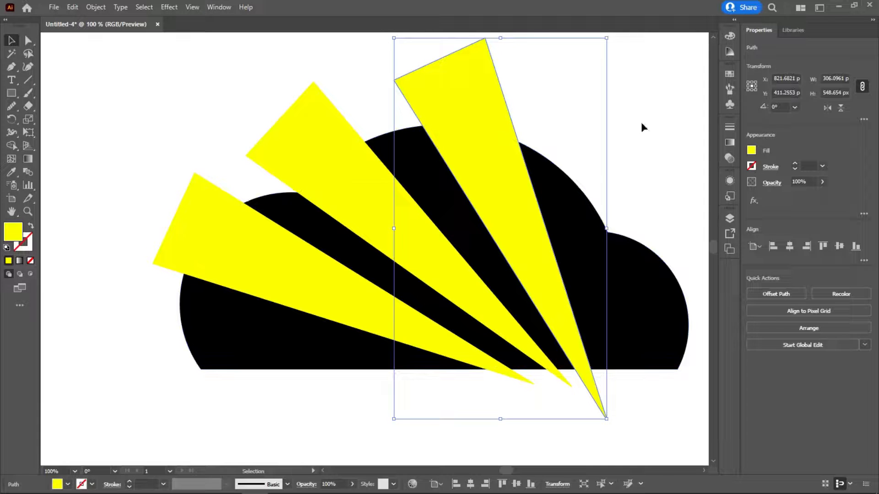
pyautogui.moveTo(612, 34); pyautogui.dragTo(634, 87)
pyautogui.moveTo(508, 259); pyautogui.dragTo(501, 261)
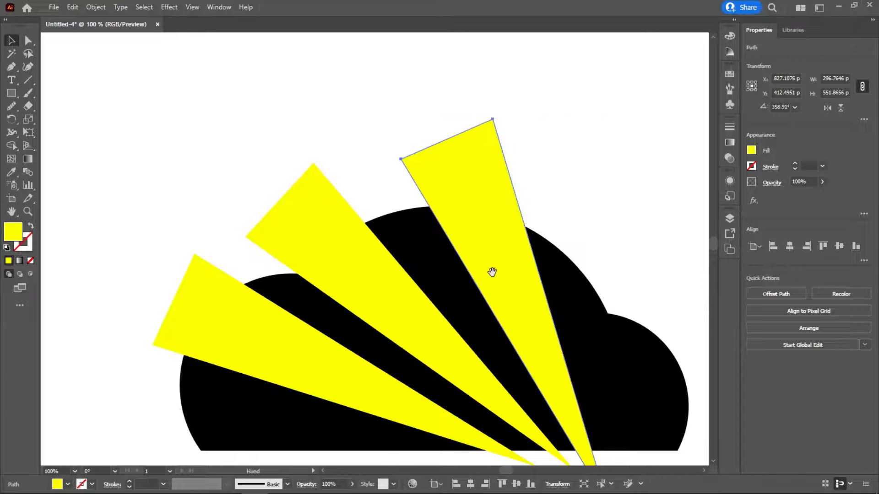
pyautogui.scroll(-3, 436, 193)
pyautogui.moveTo(467, 82); pyautogui.dragTo(447, 133)
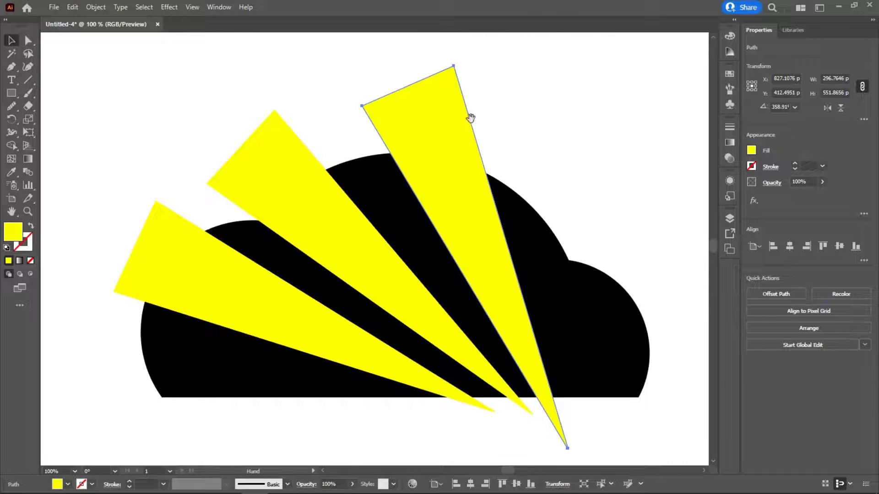
pyautogui.moveTo(579, 65); pyautogui.dragTo(575, 63)
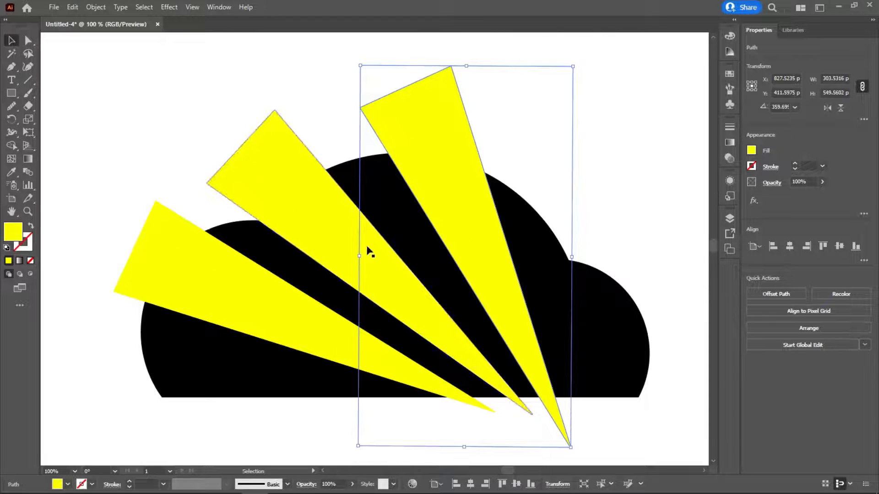
pyautogui.moveTo(451, 184); pyautogui.dragTo(446, 180)
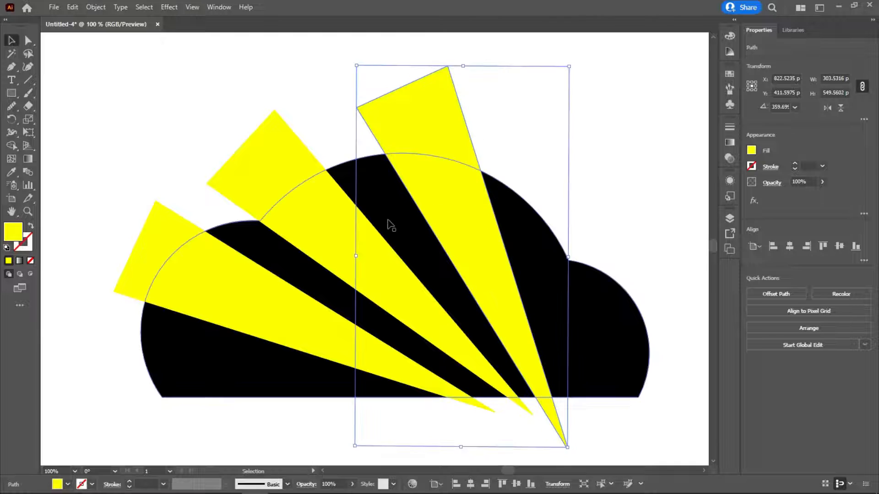
# Step: Move the leftmost ray down slightly and rotate it about 2.2° counter-clockwise
pyautogui.click(273, 300)
pyautogui.moveTo(244, 292); pyautogui.dragTo(241, 299)
pyautogui.moveTo(496, 421); pyautogui.dragTo(501, 411)
pyautogui.moveTo(362, 367); pyautogui.dragTo(365, 367)
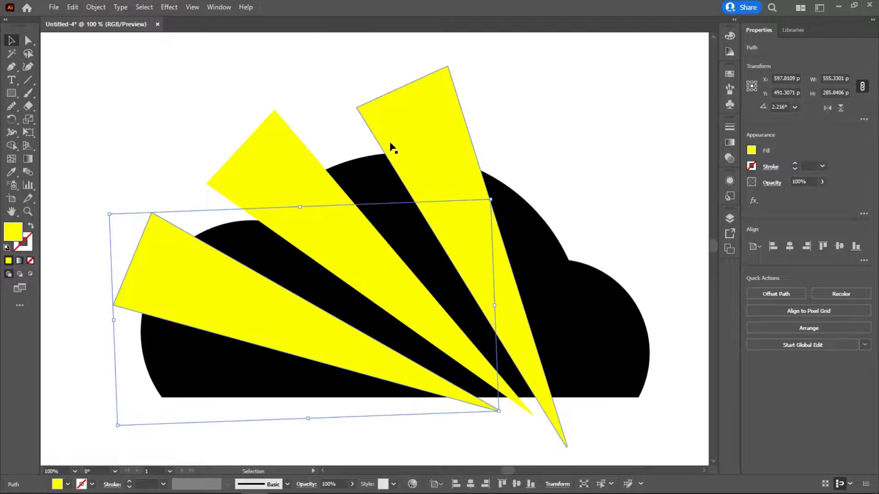
pyautogui.moveTo(128, 84); pyautogui.dragTo(508, 340)
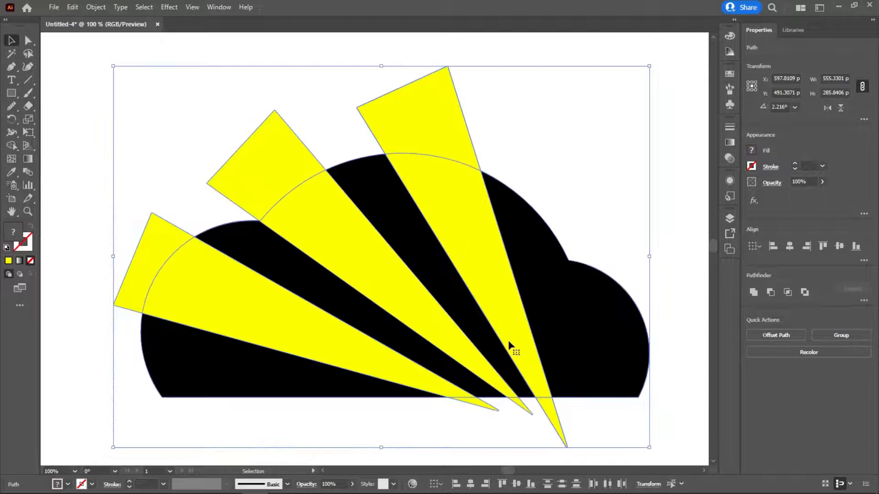
pyautogui.click(18, 149)
pyautogui.moveTo(98, 237)
pyautogui.mouseDown()
pyautogui.moveTo(255, 310)
pyautogui.moveTo(448, 382)
pyautogui.mouseUp()
pyautogui.hotkey('ctrl', 'z')
pyautogui.click(11, 40)
pyautogui.click(157, 88)
# Step: Group the three yellow rays lying over the cloud
pyautogui.click(196, 323)
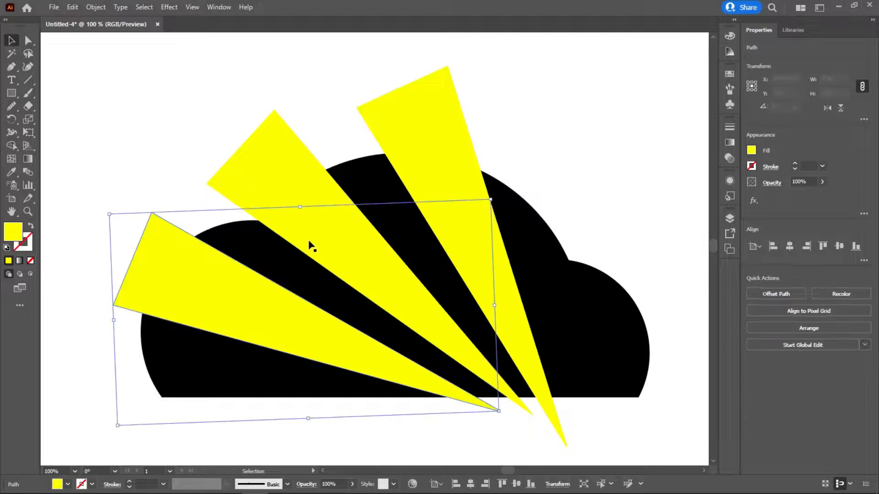
pyautogui.keyDown('shift'); pyautogui.click(276, 175); pyautogui.keyUp('shift')
pyautogui.keyDown('shift'); pyautogui.click(417, 142); pyautogui.keyUp('shift')
pyautogui.hotkey('ctrl', 'g')
# Step: Subtract the grouped rays from the black cloud with the Minus Front Pathfinder operation
pyautogui.hotkey('ctrl', 'a')
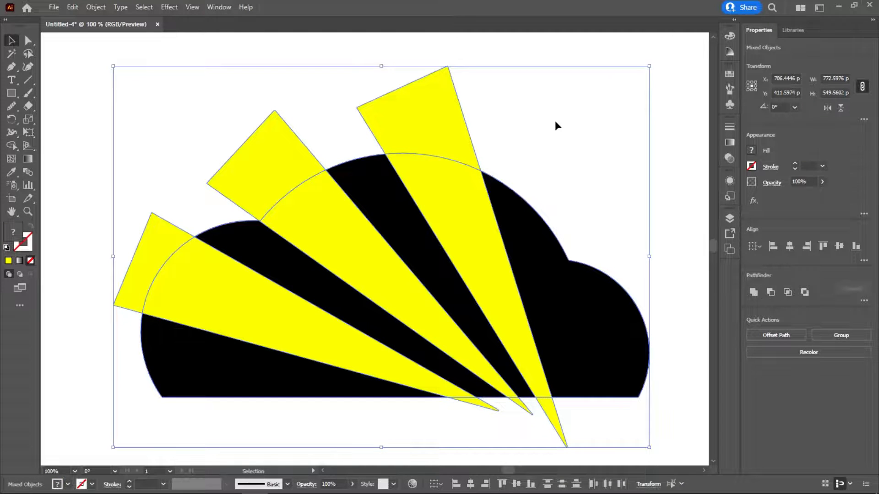
pyautogui.click(555, 120)
pyautogui.moveTo(412, 122)
pyautogui.mouseDown()
pyautogui.moveTo(436, 98)
pyautogui.moveTo(417, 112)
pyautogui.mouseUp()
pyautogui.hotkey('ctrl', 'a')
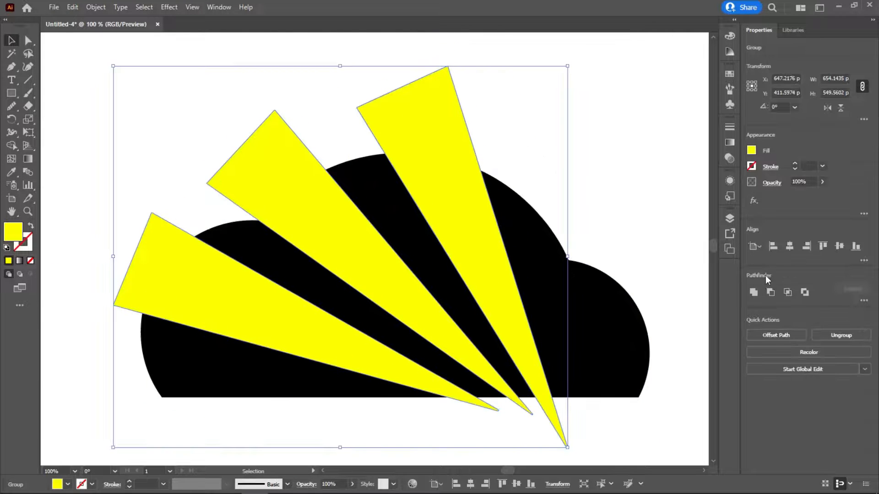
pyautogui.click(770, 293)
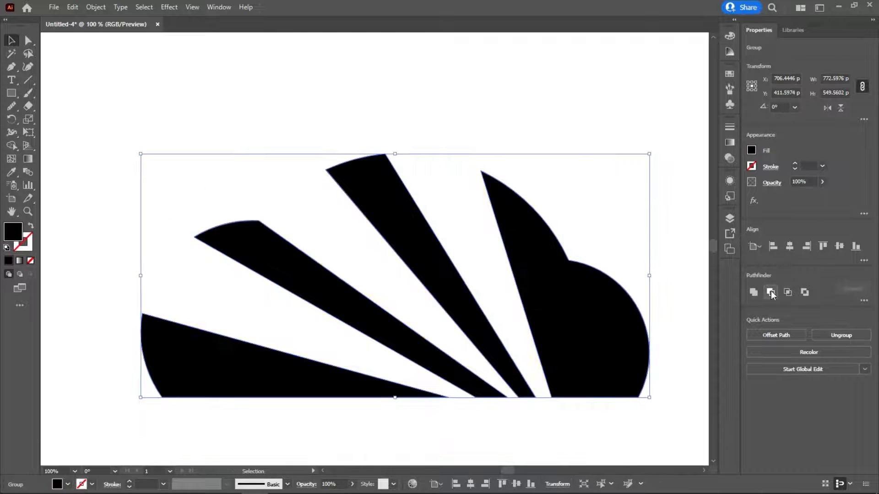
pyautogui.click(476, 126)
# Step: Examine the cut cloud and the spare set of yellow rays beside it
pyautogui.keyDown('ctrl'); pyautogui.keyDown('alt'); pyautogui.click(518, 206); pyautogui.keyUp('alt'); pyautogui.keyUp('ctrl')
pyautogui.keyDown('ctrl'); pyautogui.keyDown('alt'); pyautogui.click(447, 229); pyautogui.keyUp('alt'); pyautogui.keyUp('ctrl')
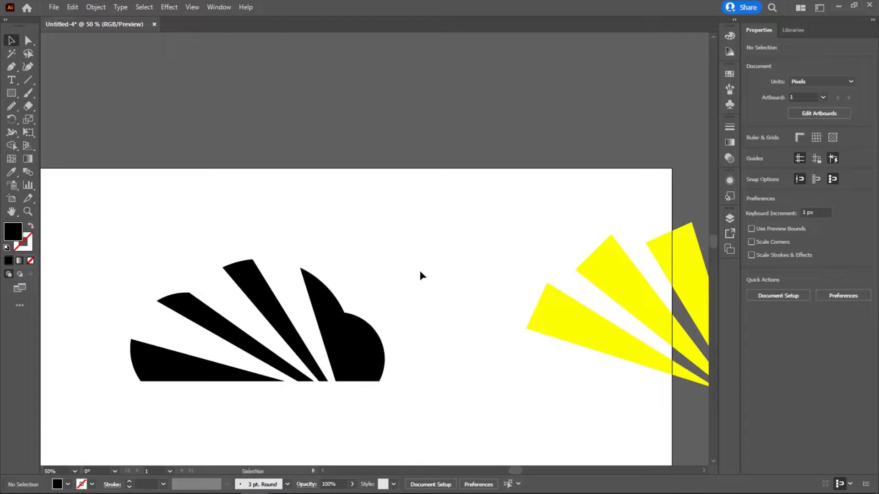
pyautogui.moveTo(425, 306); pyautogui.dragTo(500, 209)
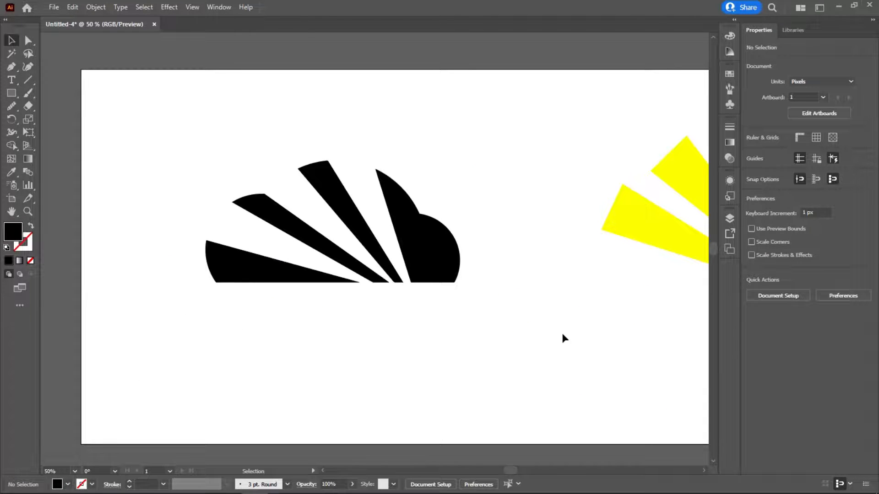
pyautogui.moveTo(213, 139); pyautogui.dragTo(322, 229)
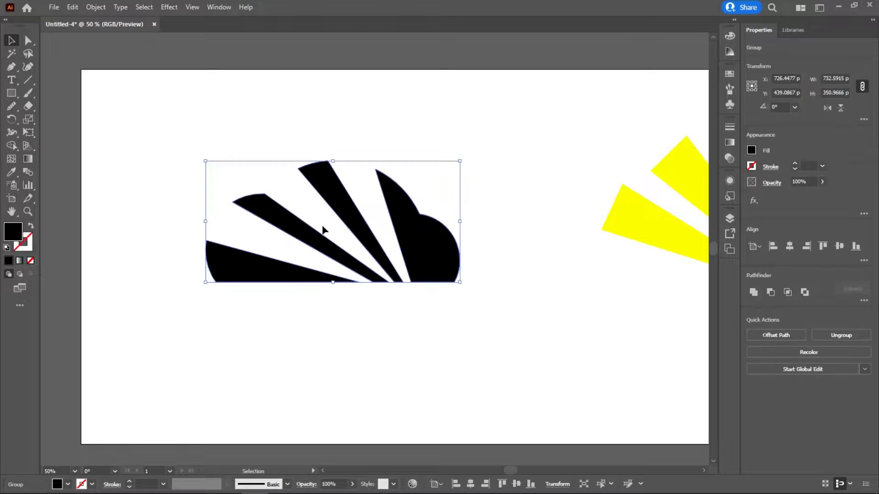
pyautogui.click(462, 242)
pyautogui.moveTo(547, 213); pyautogui.dragTo(336, 199)
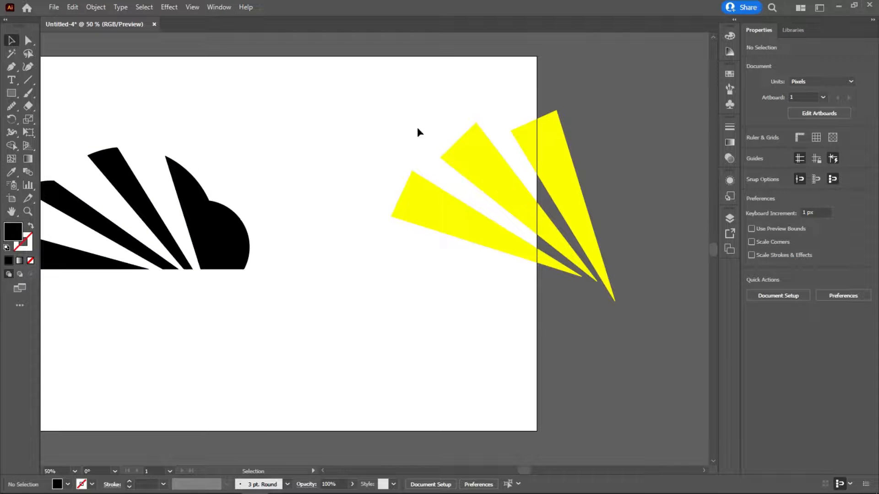
pyautogui.moveTo(400, 98); pyautogui.dragTo(556, 225)
pyautogui.hscroll(-5, 567, 200)
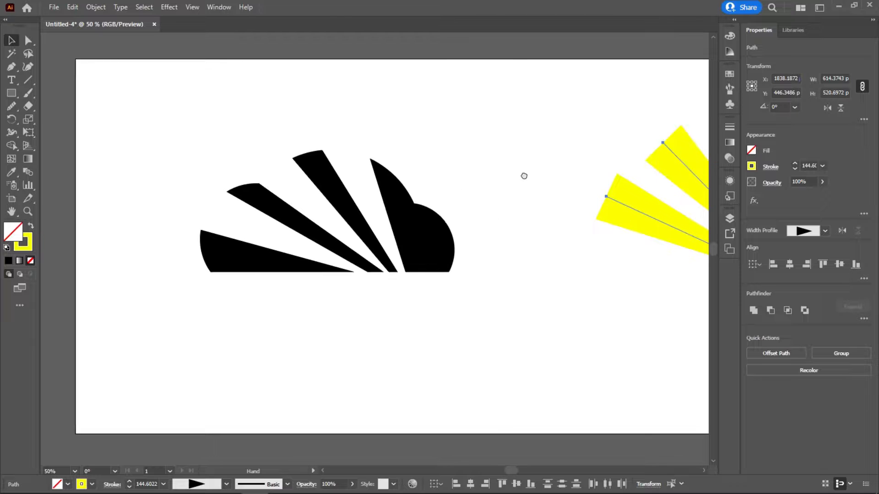
# Step: Ungroup the black cloud segments
pyautogui.moveTo(201, 145); pyautogui.dragTo(333, 196)
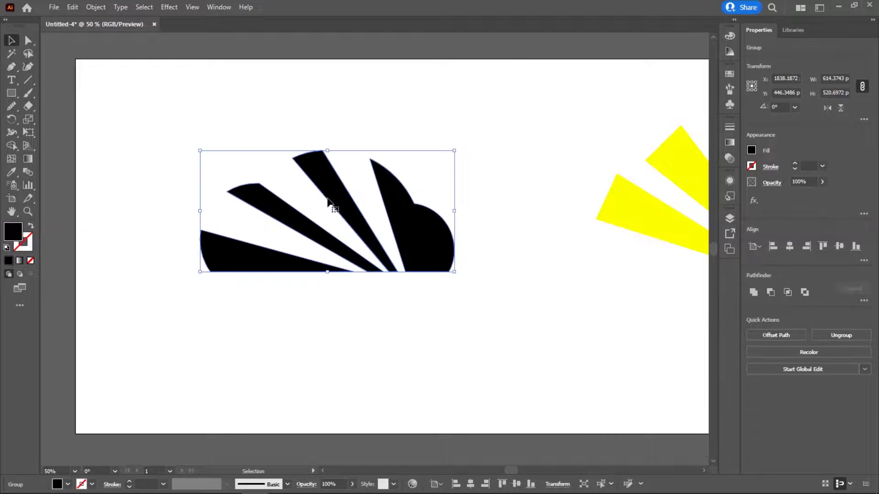
pyautogui.rightClick(334, 188)
pyautogui.click(367, 280)
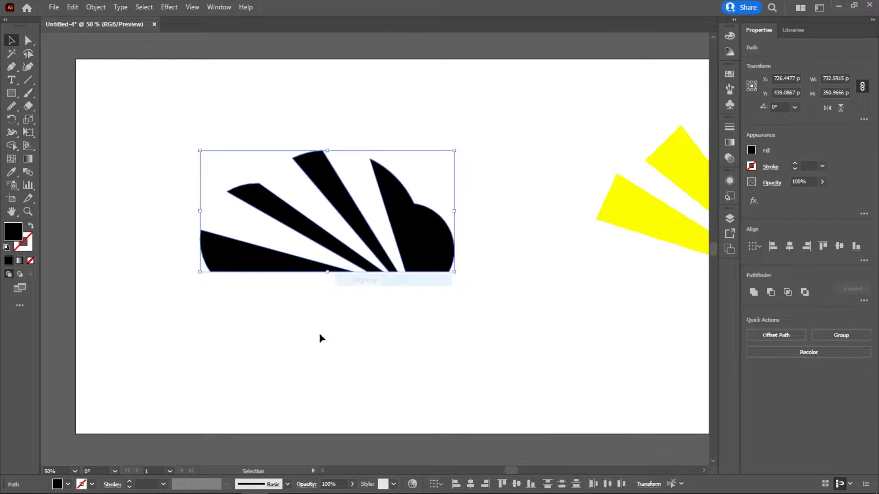
# Step: Fill the two middle cloud segments with orange
pyautogui.click(320, 337)
pyautogui.click(336, 191)
pyautogui.click(273, 202)
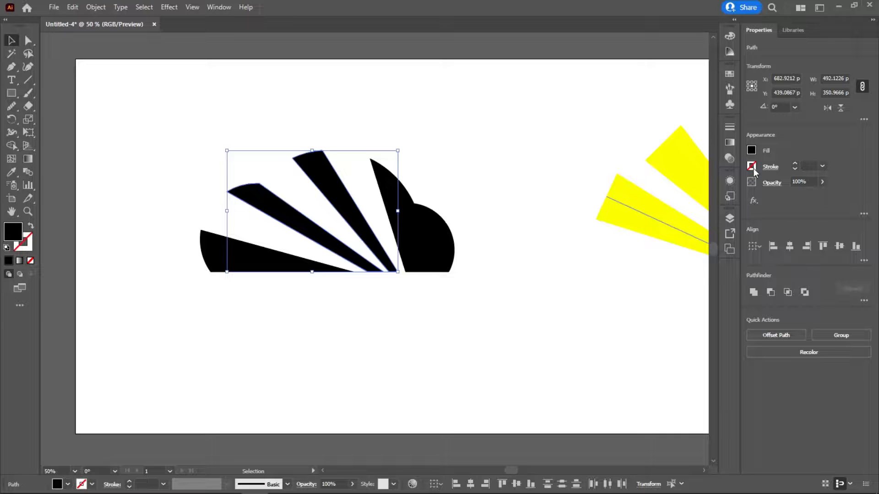
pyautogui.click(751, 151)
pyautogui.click(670, 189)
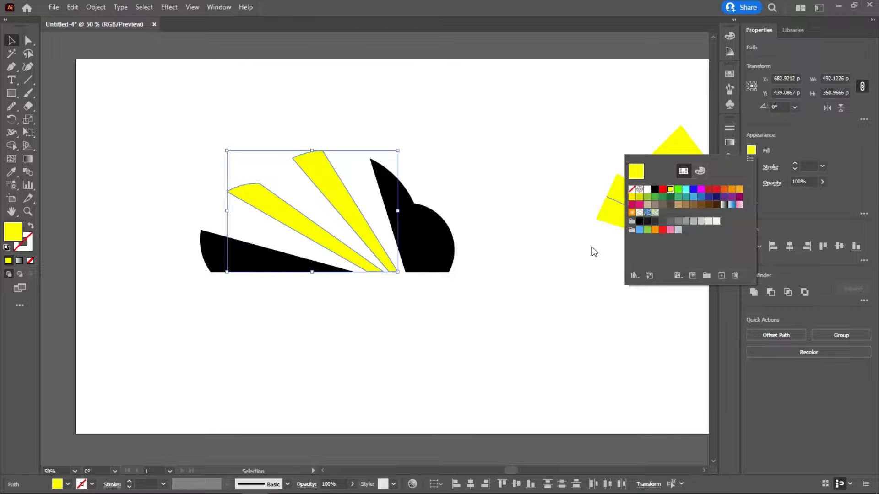
pyautogui.click(732, 189)
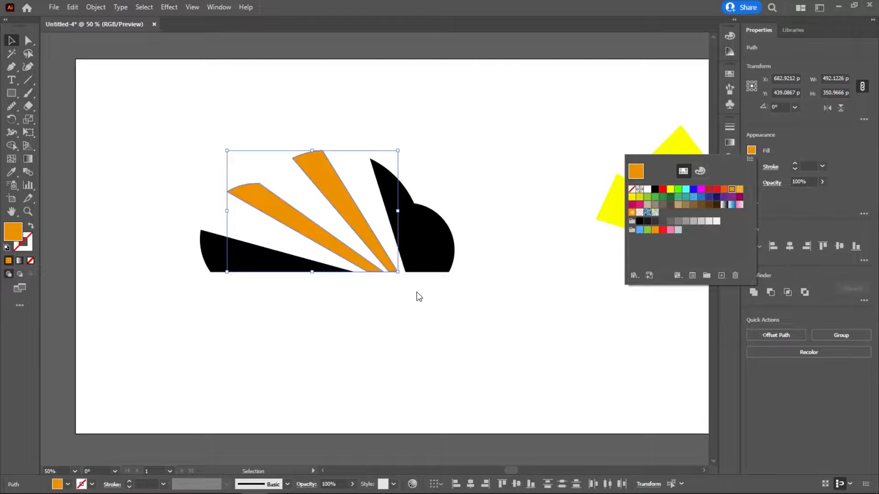
pyautogui.click(500, 309)
# Step: Scale all the cloud segments down together to about 530 px wide and move them towards the artboard's centre
pyautogui.hscroll(5, 555, 174)
pyautogui.moveTo(367, 229); pyautogui.dragTo(586, 251)
pyautogui.moveTo(342, 240); pyautogui.dragTo(640, 237)
pyautogui.moveTo(485, 155); pyautogui.dragTo(275, 261)
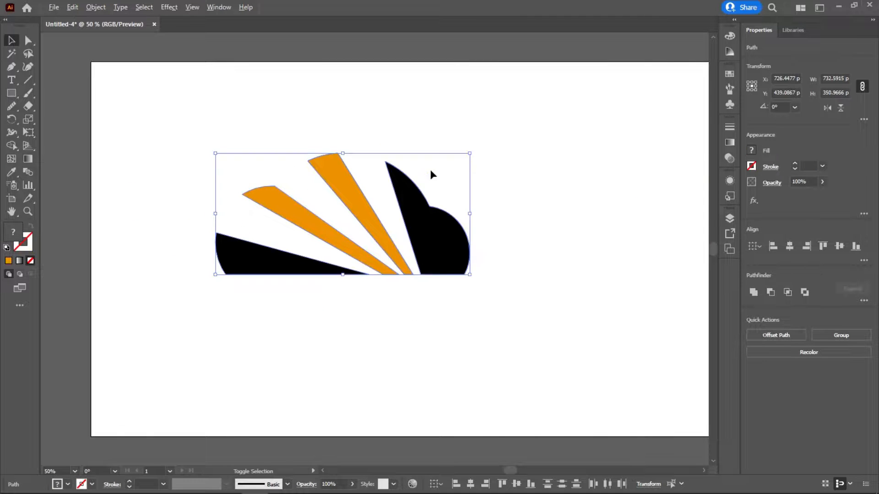
pyautogui.moveTo(470, 151); pyautogui.dragTo(447, 171)
pyautogui.moveTo(406, 222); pyautogui.dragTo(473, 211)
pyautogui.click(583, 252)
# Step: Examine the resized cloud on the artboard alongside the spare yellow rays
pyautogui.moveTo(553, 219); pyautogui.dragTo(561, 261)
pyautogui.keyDown('ctrl'); pyautogui.click(412, 259); pyautogui.keyUp('ctrl')
pyautogui.keyDown('ctrl'); pyautogui.keyDown('alt'); pyautogui.click(477, 274); pyautogui.keyUp('alt'); pyautogui.keyUp('ctrl')
pyautogui.keyDown('ctrl'); pyautogui.keyDown('alt'); pyautogui.click(462, 271); pyautogui.keyUp('alt'); pyautogui.keyUp('ctrl')
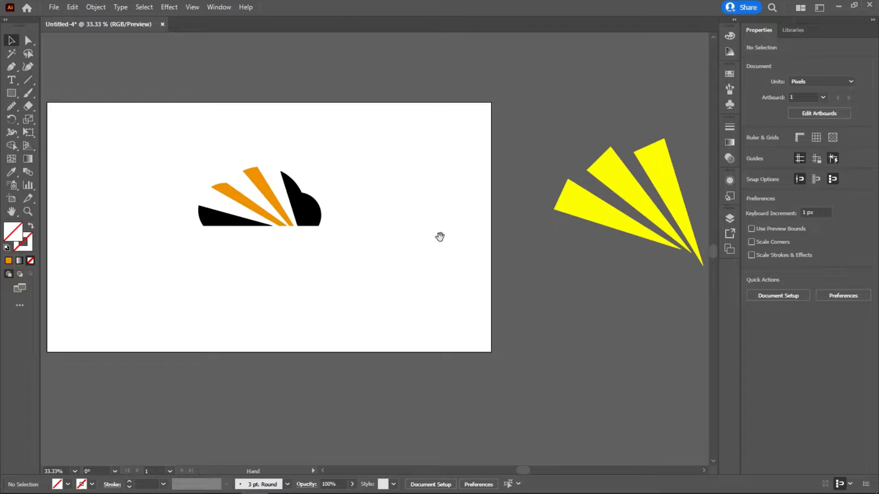
pyautogui.moveTo(438, 237); pyautogui.dragTo(490, 254)
pyautogui.keyDown('ctrl'); pyautogui.click(267, 258); pyautogui.keyUp('ctrl')
pyautogui.keyDown('ctrl'); pyautogui.click(414, 205); pyautogui.keyUp('ctrl')
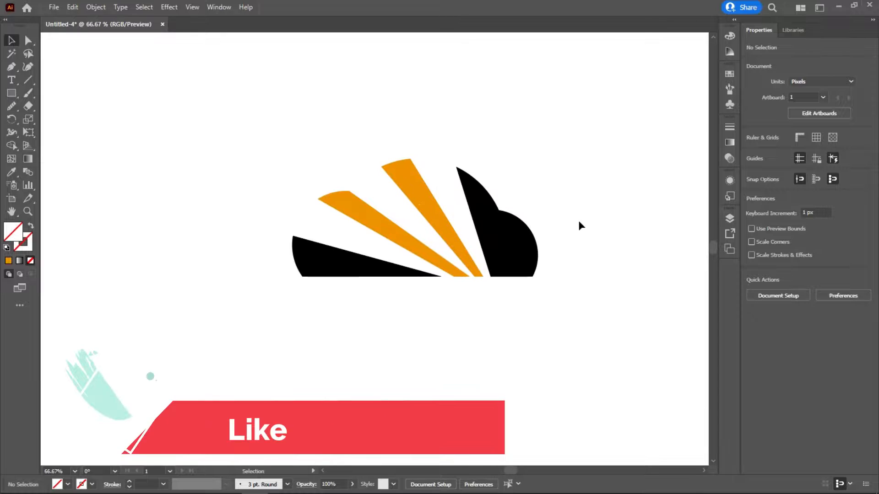
# Step: Try placing the three outlined circles from outside the artboard over the cloud and scaling them down to its size
pyautogui.keyDown('ctrl'); pyautogui.keyDown('alt'); pyautogui.click(243, 288); pyautogui.keyUp('alt'); pyautogui.keyUp('ctrl')
pyautogui.moveTo(262, 232); pyautogui.dragTo(421, 231)
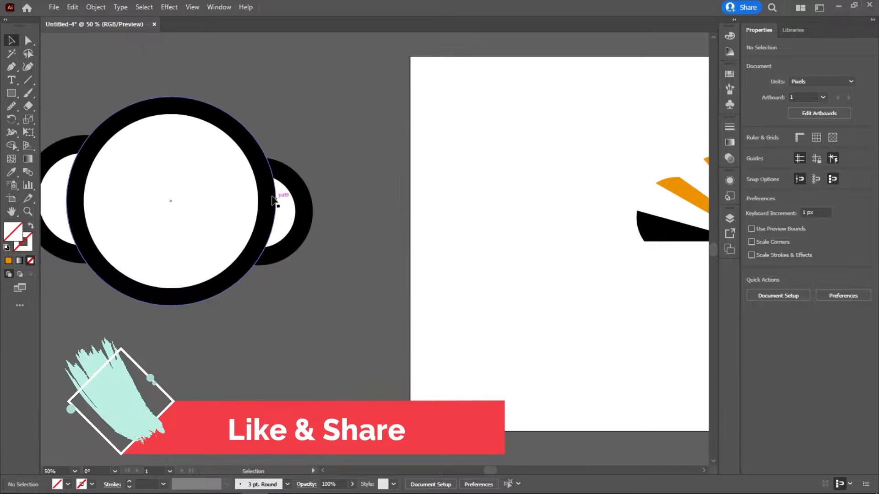
pyautogui.moveTo(246, 147); pyautogui.dragTo(337, 149)
pyautogui.moveTo(393, 120); pyautogui.dragTo(120, 249)
pyautogui.moveTo(263, 234); pyautogui.dragTo(556, 232)
pyautogui.moveTo(605, 203); pyautogui.dragTo(357, 228)
pyautogui.moveTo(505, 114); pyautogui.dragTo(465, 138)
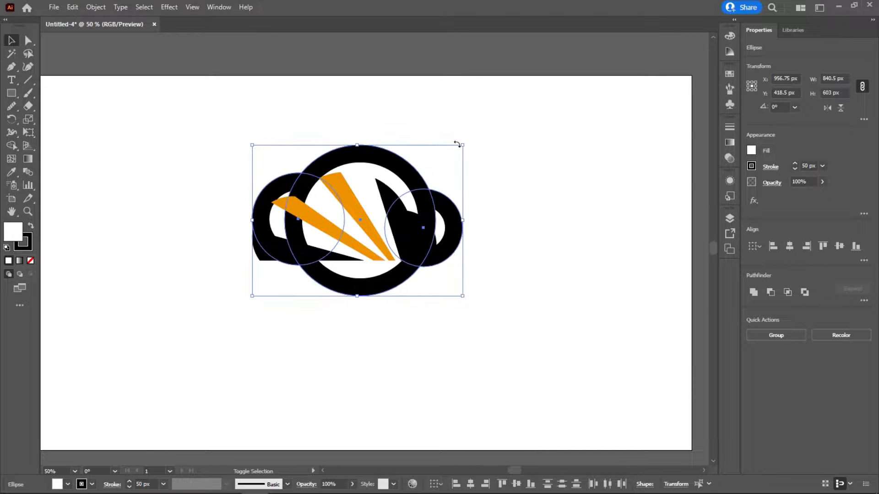
# Step: Undo the moving and scaling of the three outlined circles
pyautogui.hotkey('ctrl', 'z')
pyautogui.hotkey('ctrl', 'z')
pyautogui.hotkey('ctrl', 'z')
pyautogui.moveTo(396, 183); pyautogui.dragTo(463, 181)
pyautogui.keyDown('ctrl'); pyautogui.click(390, 276); pyautogui.keyUp('ctrl')
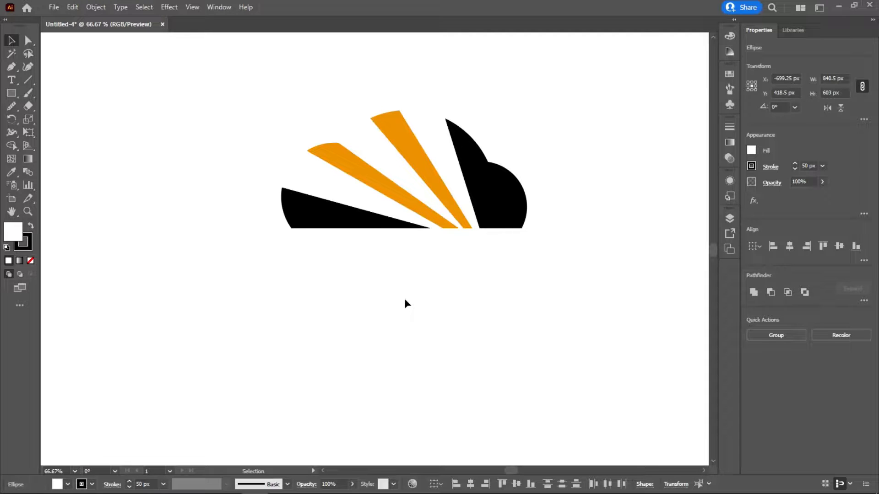
# Step: Fill the left middle segment with medium grey and the right middle segment with dark grey
pyautogui.click(336, 222)
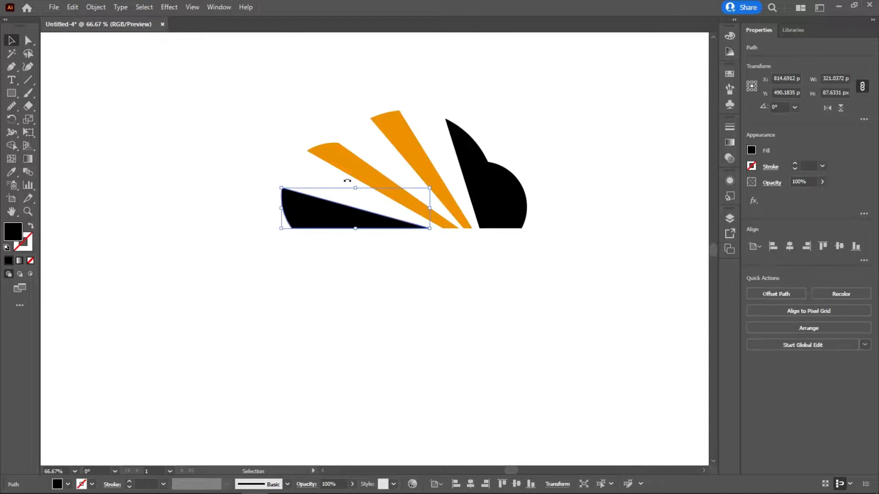
pyautogui.click(350, 166)
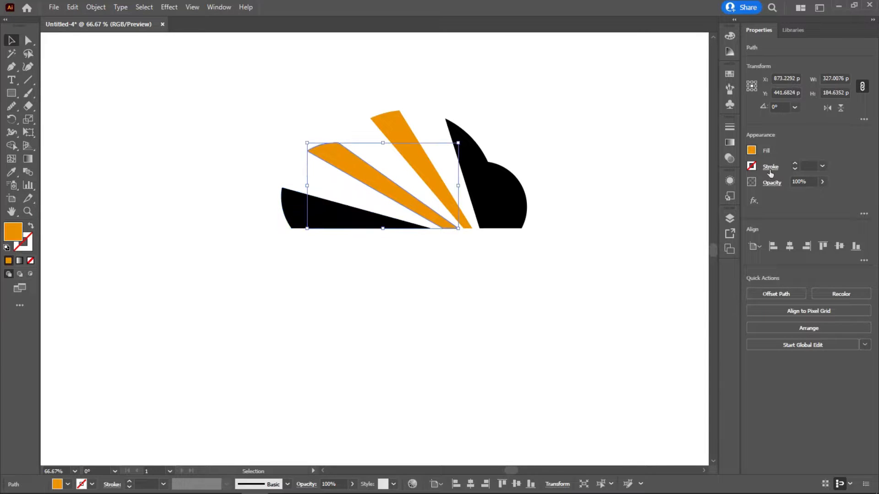
pyautogui.click(751, 151)
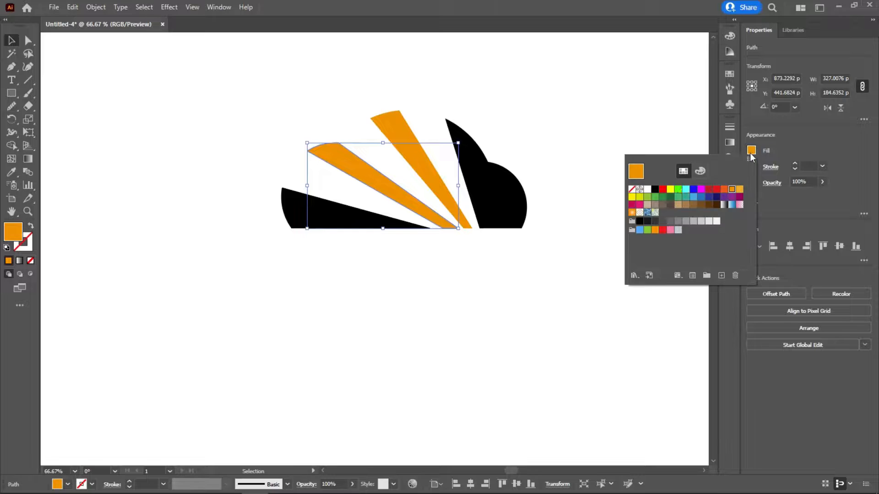
pyautogui.click(678, 222)
pyautogui.click(404, 134)
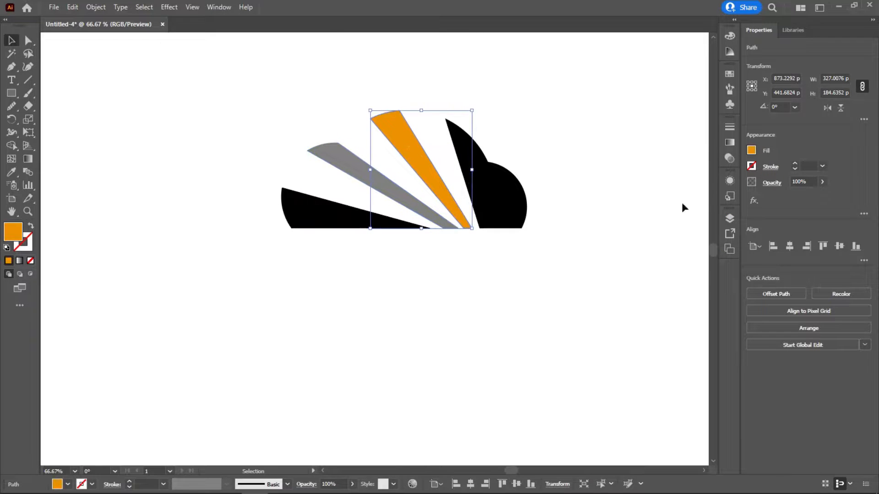
pyautogui.click(751, 151)
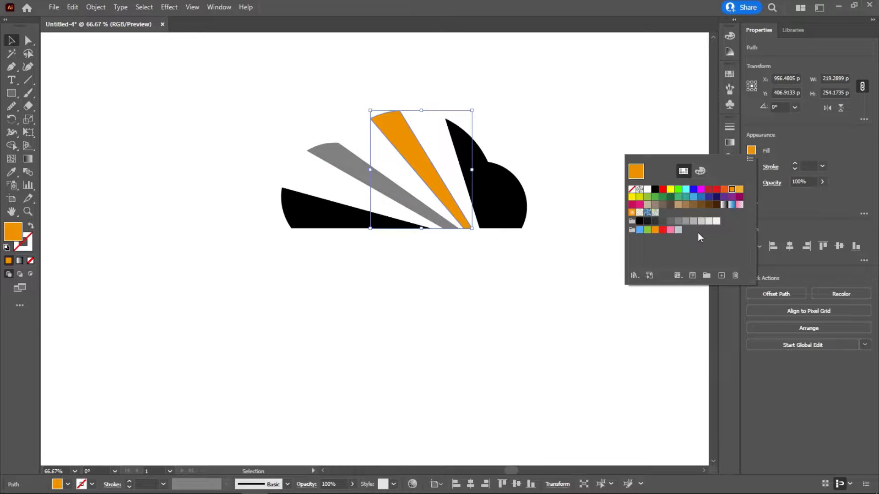
pyautogui.click(659, 224)
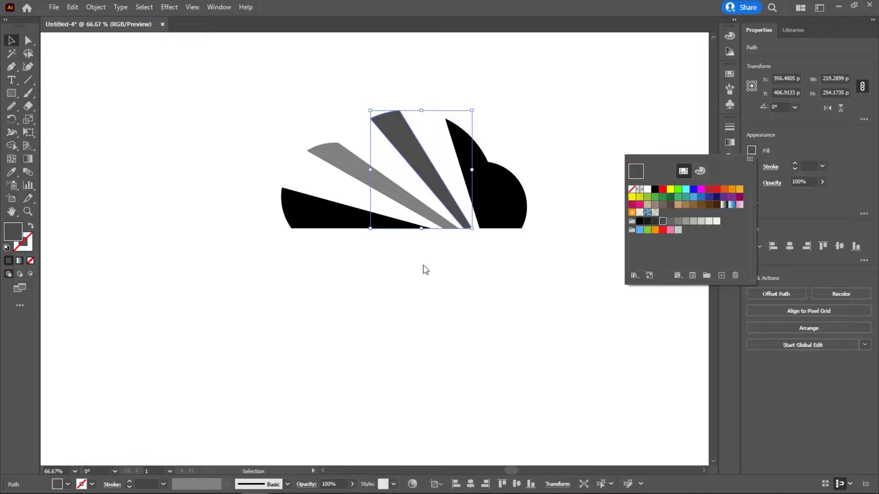
pyautogui.click(452, 295)
# Step: Fill the two black outer cloud segments with teal
pyautogui.click(301, 207)
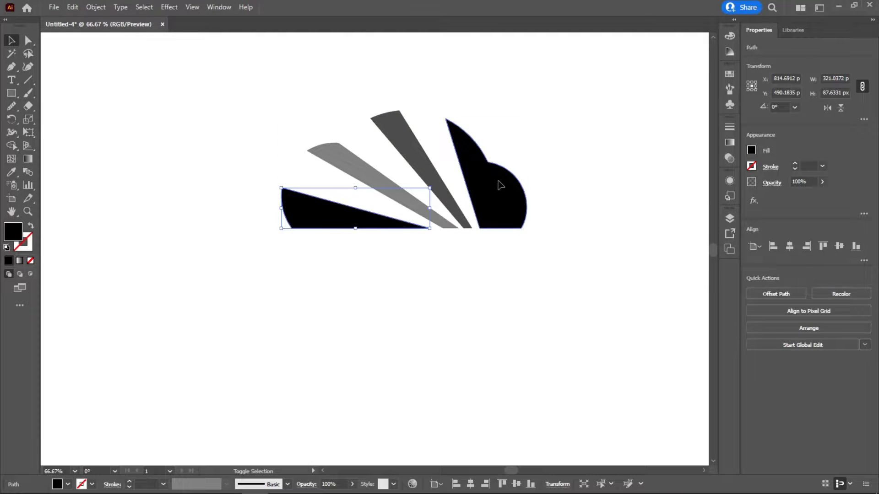
pyautogui.keyDown('shift'); pyautogui.click(500, 184); pyautogui.keyUp('shift')
pyautogui.click(751, 151)
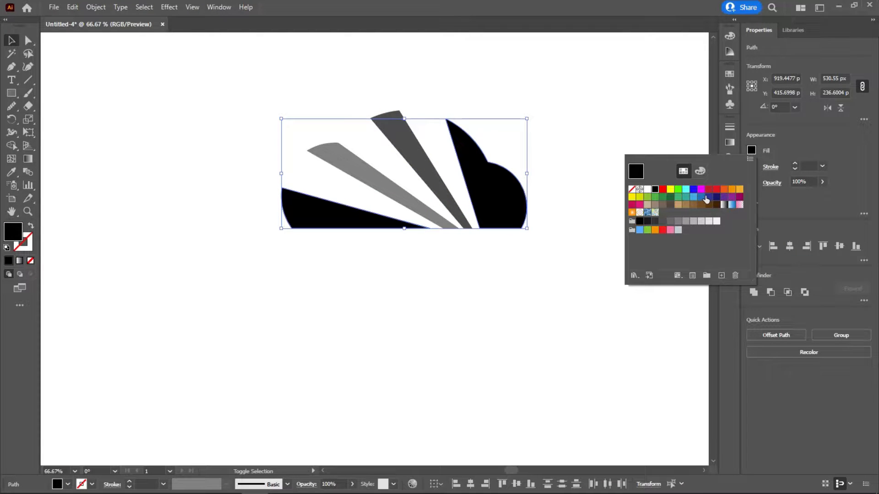
pyautogui.click(700, 197)
pyautogui.click(678, 198)
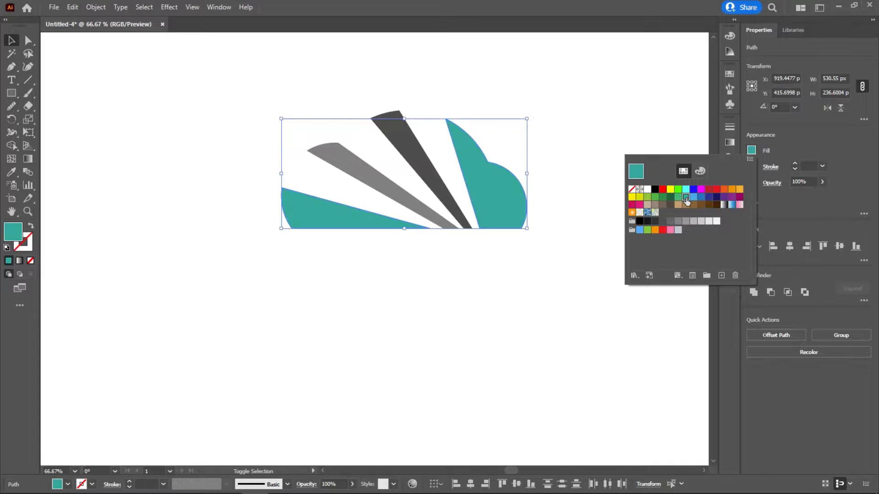
pyautogui.click(459, 262)
# Step: Fill the dark grey middle segment with the same teal as the outer segments
pyautogui.click(426, 173)
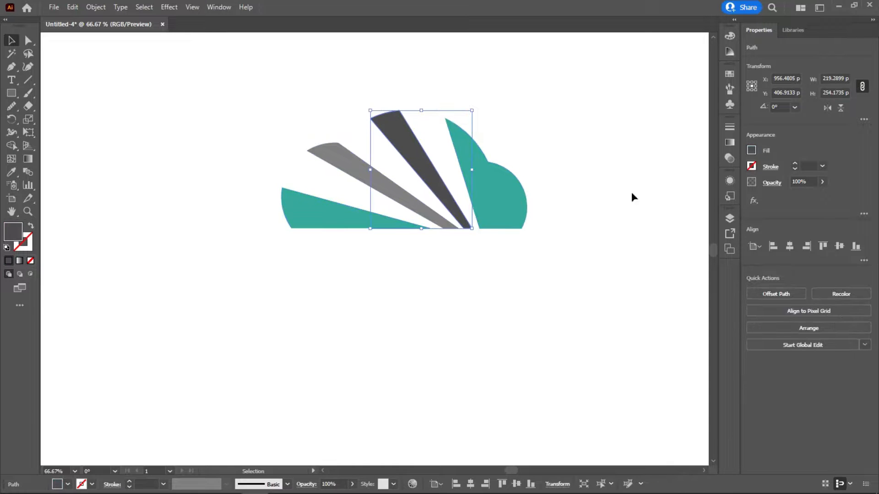
pyautogui.click(751, 151)
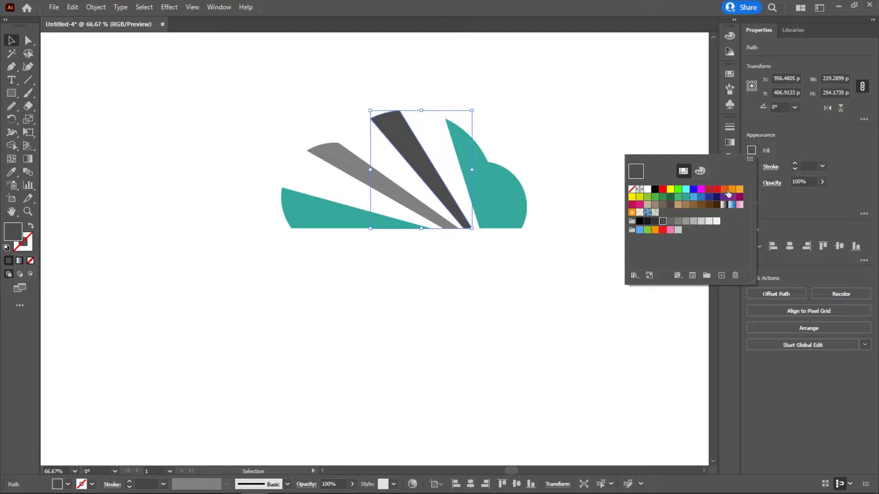
pyautogui.click(678, 199)
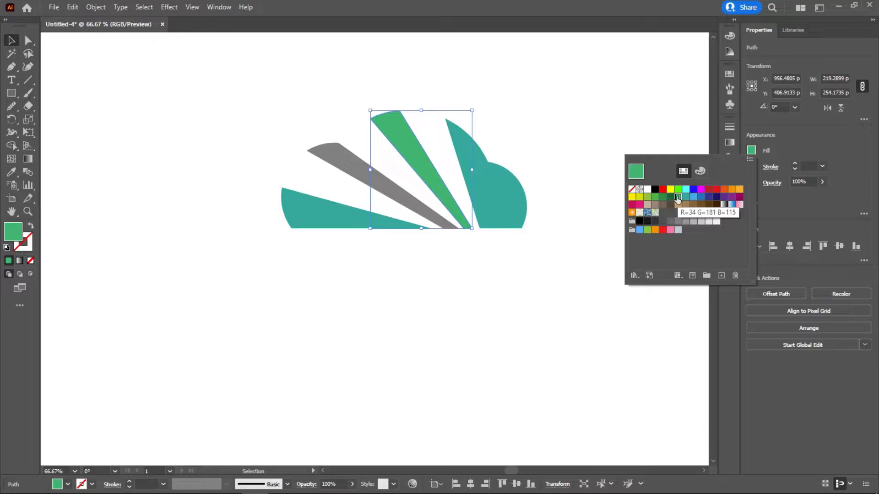
pyautogui.click(686, 196)
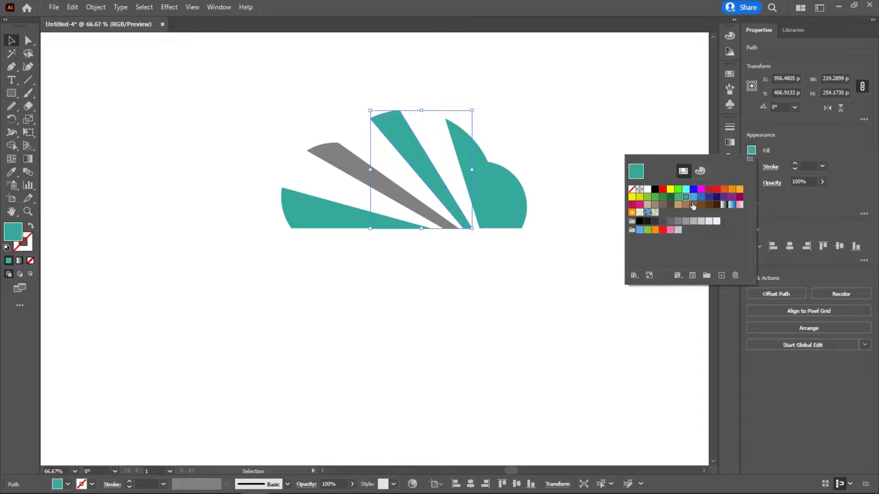
pyautogui.click(422, 269)
# Step: Darken the teal fill of the right middle segment to hex 008275
pyautogui.click(400, 147)
pyautogui.click(10, 174)
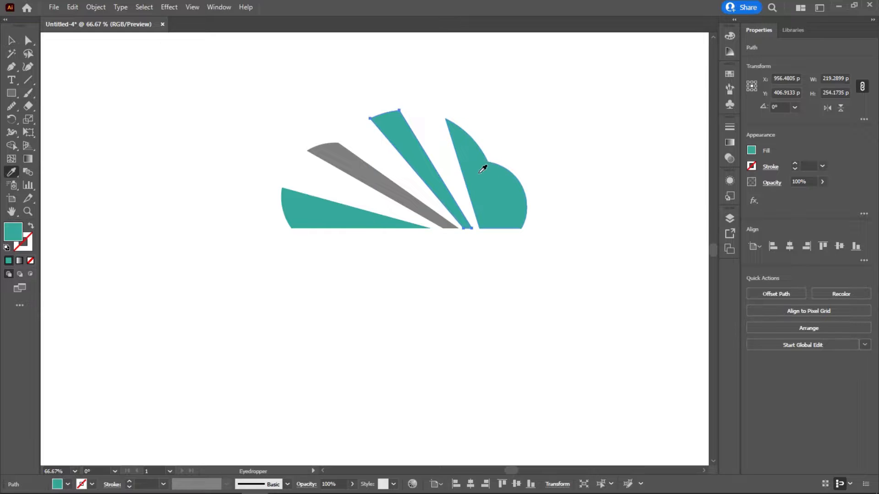
pyautogui.doubleClick(14, 234)
pyautogui.click(570, 240)
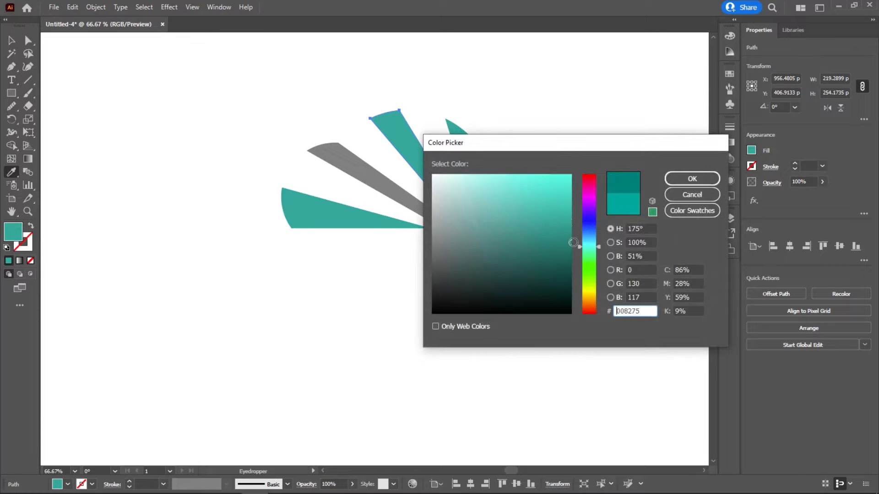
pyautogui.click(686, 183)
# Step: Copy the darker teal onto the grey middle segment with the Eyedropper tool
pyautogui.click(11, 40)
pyautogui.click(255, 109)
pyautogui.moveTo(275, 107); pyautogui.dragTo(339, 169)
pyautogui.click(10, 172)
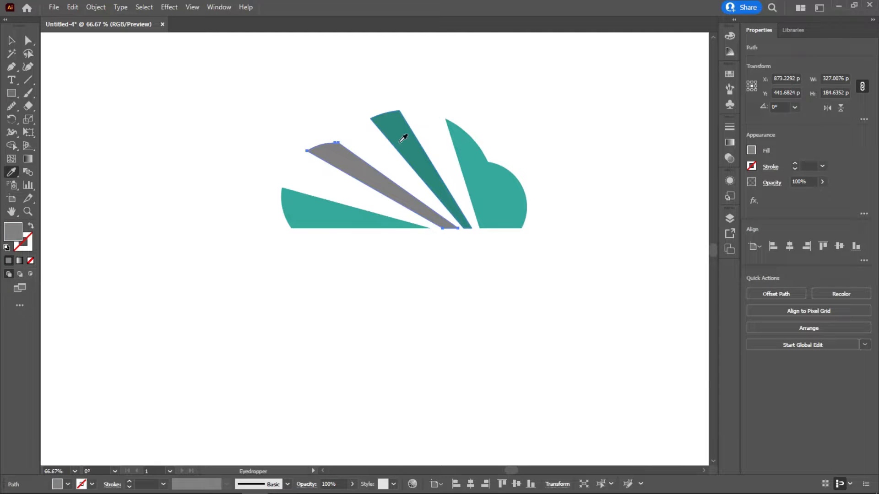
pyautogui.click(402, 136)
pyautogui.click(12, 41)
pyautogui.click(215, 111)
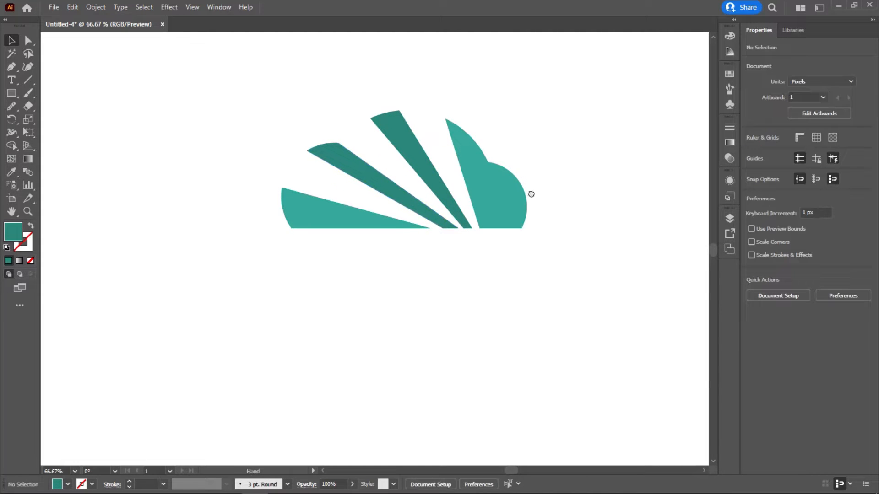
# Step: Add the text CLOUD DATA below the cloud graphic
pyautogui.moveTo(531, 194); pyautogui.dragTo(513, 210)
pyautogui.click(12, 79)
pyautogui.click(269, 303)
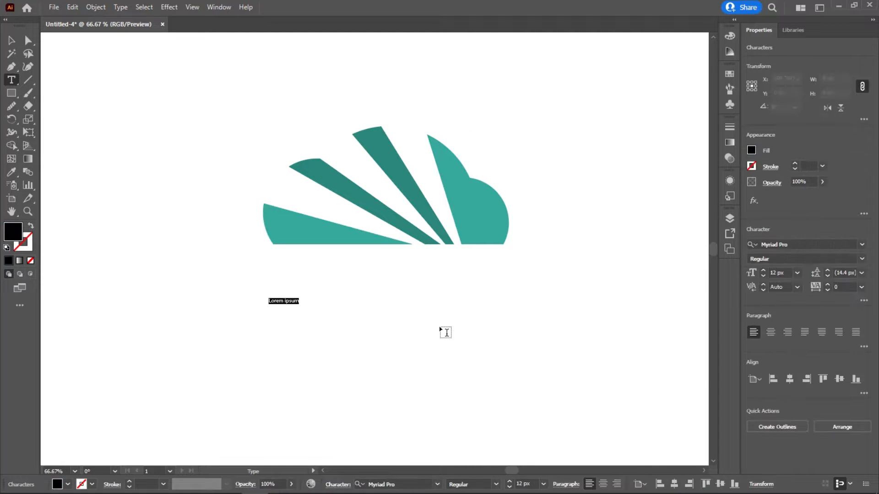
pyautogui.write('q')
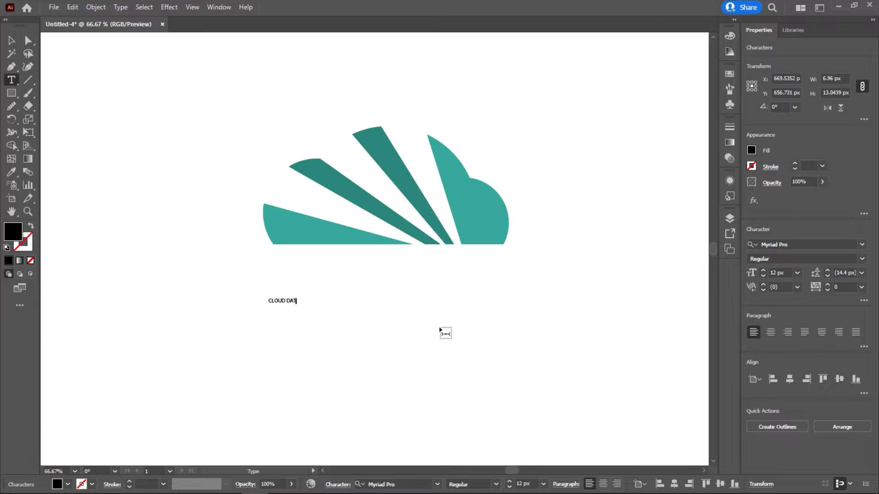
# Step: Set the CLOUD DATA text's size to 70 px and move it slightly closer beneath the cloud
pyautogui.hotkey('ctrl', 'a')
pyautogui.scroll(20, 792, 275)
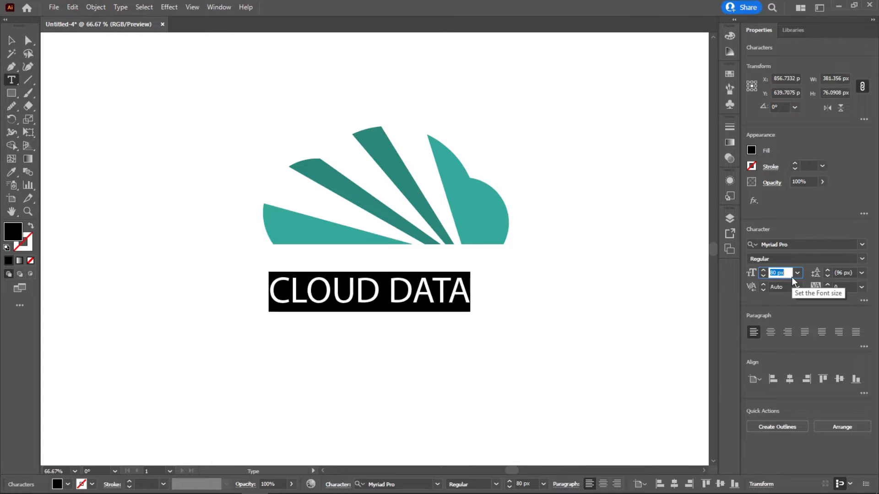
pyautogui.click(12, 40)
pyautogui.moveTo(382, 297)
pyautogui.mouseDown()
pyautogui.moveTo(398, 289)
pyautogui.moveTo(389, 293)
pyautogui.mouseUp()
pyautogui.click(788, 274)
pyautogui.scroll(-20, 789, 274)
# Step: Set the CLOUD DATA text's font to Montserrat in the Bold style
pyautogui.click(784, 245)
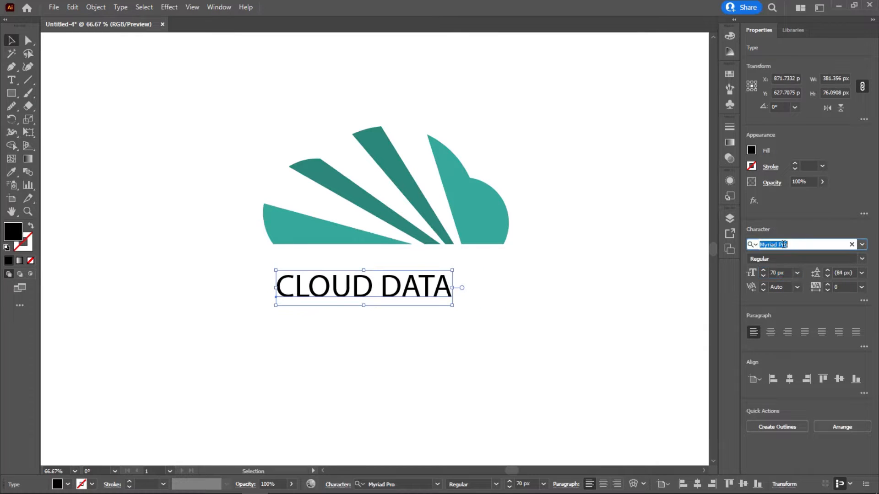
pyautogui.write('monts')
pyautogui.press('Return')
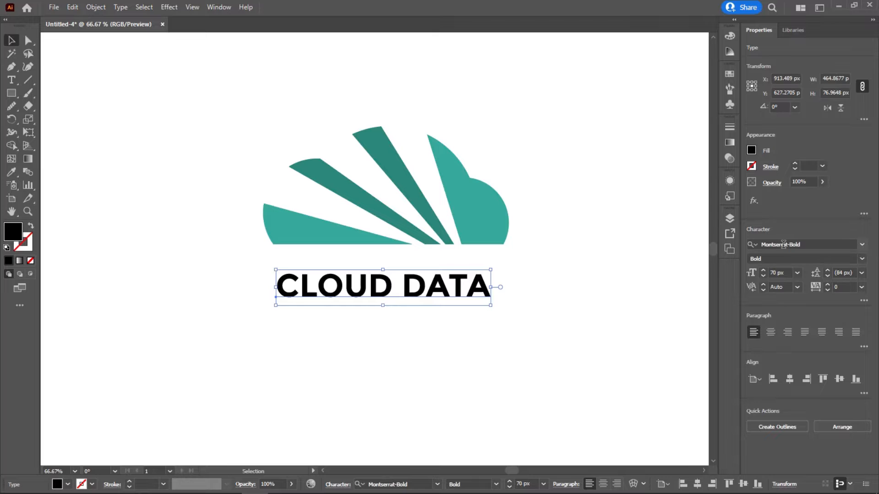
pyautogui.click(863, 259)
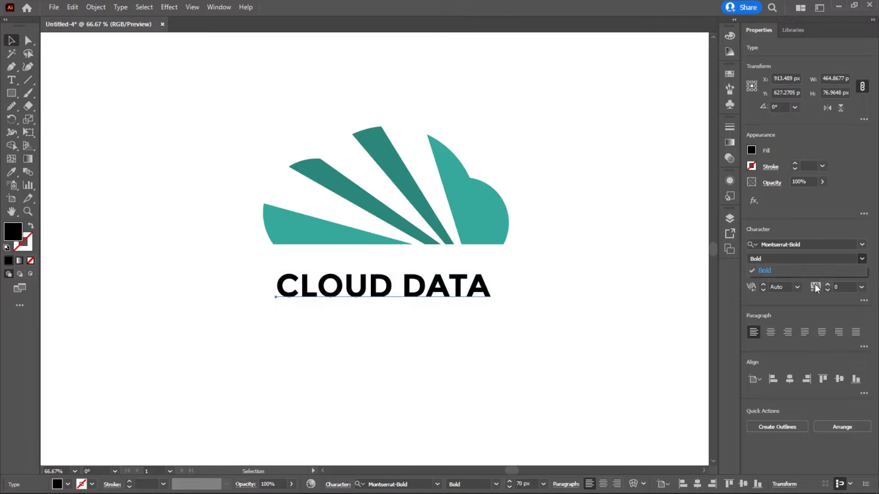
pyautogui.click(780, 259)
pyautogui.click(792, 260)
pyautogui.click(818, 242)
pyautogui.scroll(1, 819, 243)
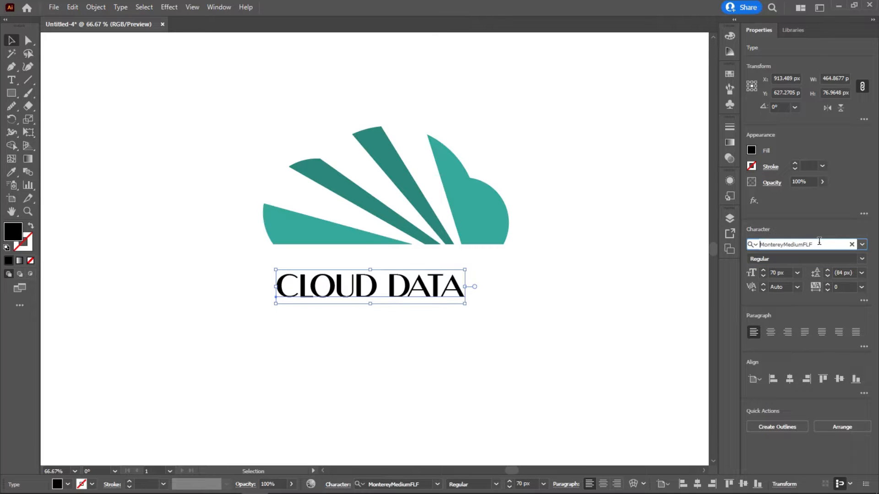
pyautogui.scroll(-2, 823, 244)
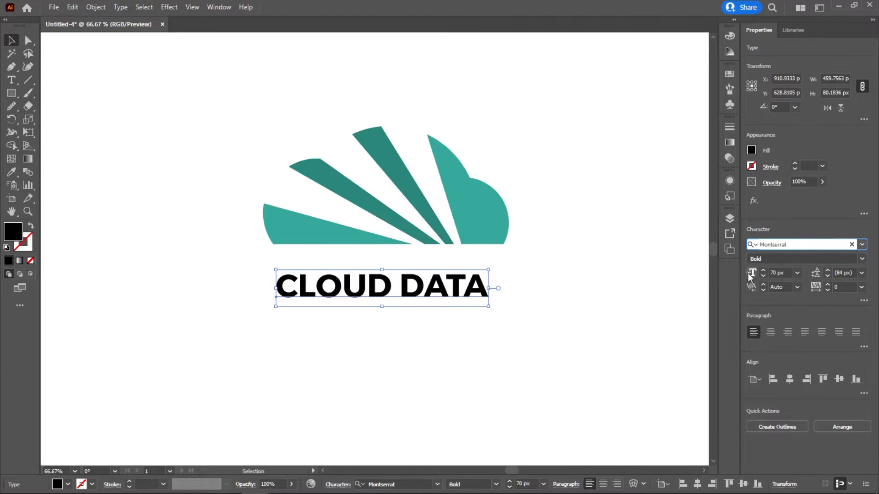
# Step: Set the CLOUD DATA text's font style to Light and copy the cloud's lighter teal onto it with the Eyedropper tool
pyautogui.click(773, 259)
pyautogui.scroll(6, 777, 258)
pyautogui.scroll(-2, 777, 259)
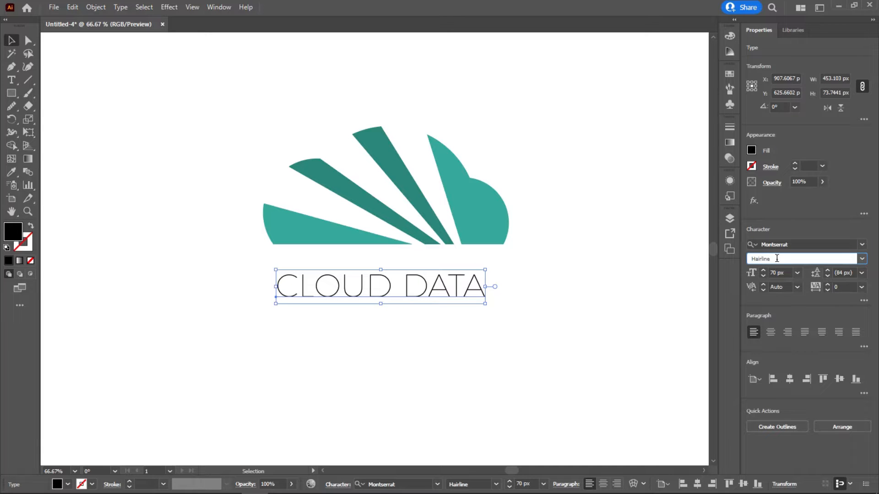
pyautogui.click(11, 172)
pyautogui.click(475, 229)
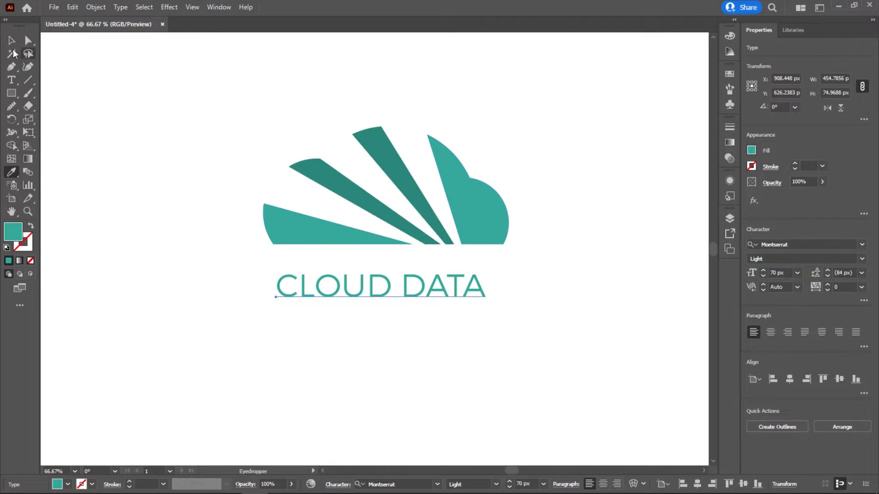
# Step: Set the CLOUD DATA text's size to 58 px and move it slightly up and left beneath the cloud
pyautogui.click(11, 40)
pyautogui.scroll(-3, 794, 281)
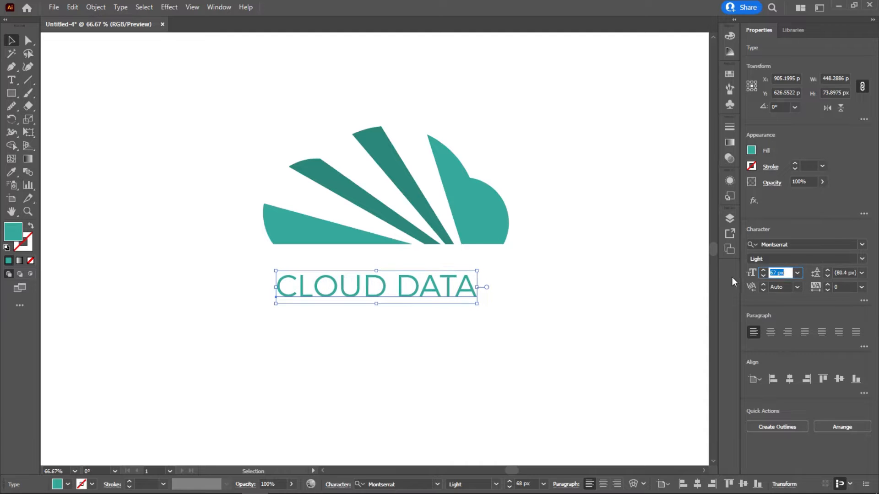
pyautogui.write('58')
pyautogui.press('Return')
pyautogui.moveTo(376, 287); pyautogui.dragTo(369, 279)
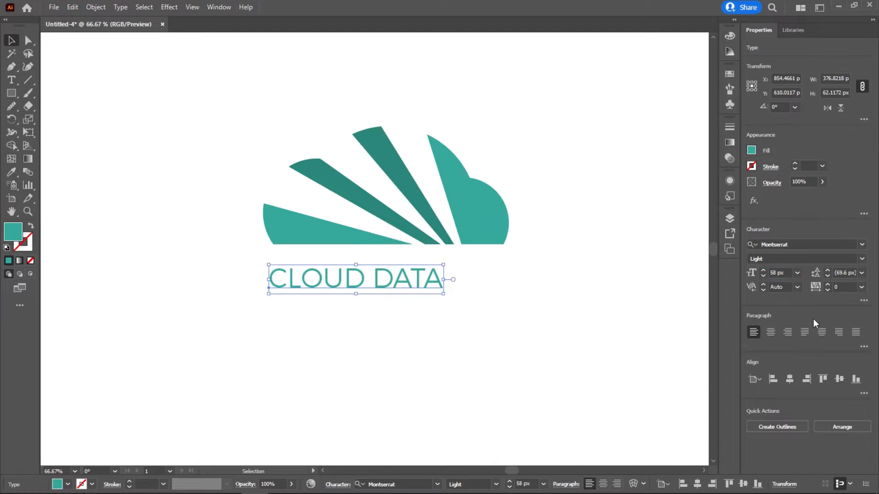
# Step: Set the CLOUD DATA text's tracking to 270 and shift it slightly right under the cloud
pyautogui.click(841, 286)
pyautogui.scroll(20, 845, 287)
pyautogui.scroll(7, 846, 287)
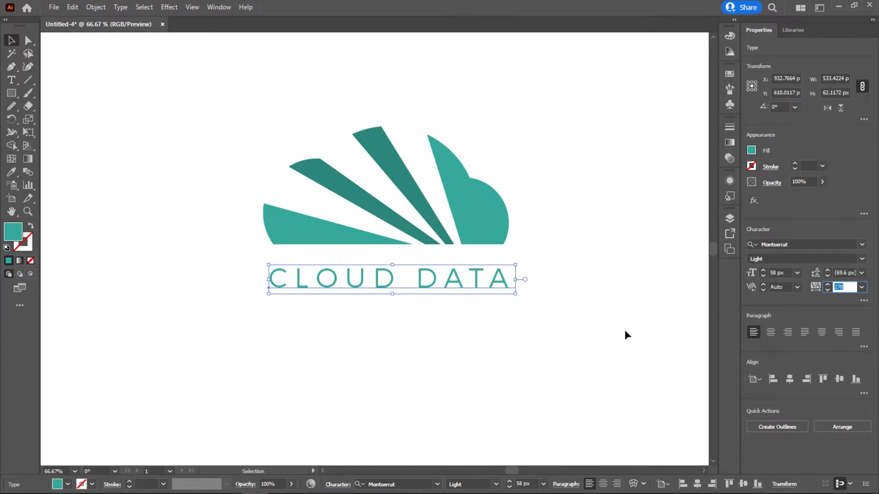
pyautogui.click(546, 323)
pyautogui.click(476, 278)
pyautogui.hotkey('shift', 'Right')
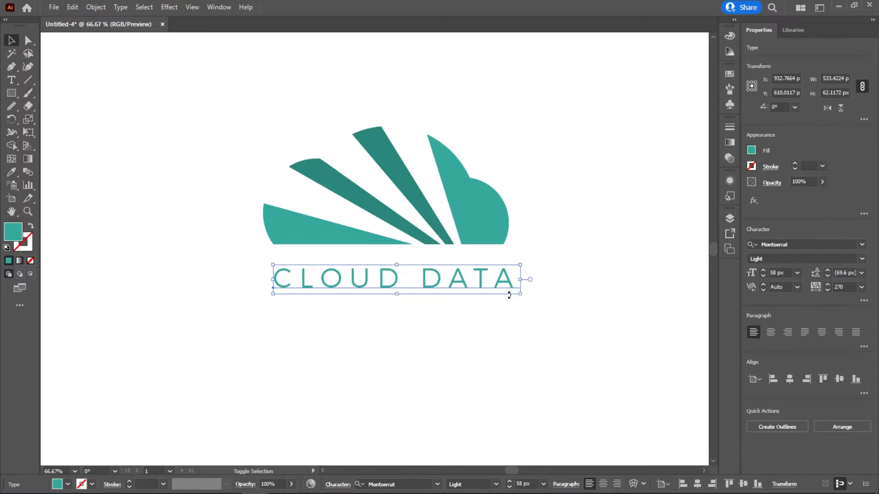
# Step: Recolour only the word DATA with the darker teal of the middle ray segments using the Eyedropper tool
pyautogui.doubleClick(449, 280)
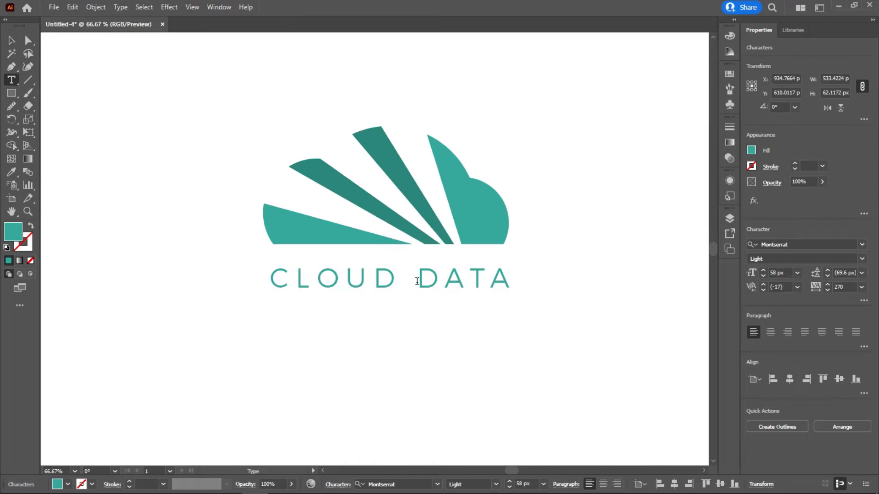
pyautogui.hotkey('ctrl', 'a')
pyautogui.moveTo(505, 278); pyautogui.dragTo(418, 284)
pyautogui.click(11, 172)
pyautogui.click(314, 165)
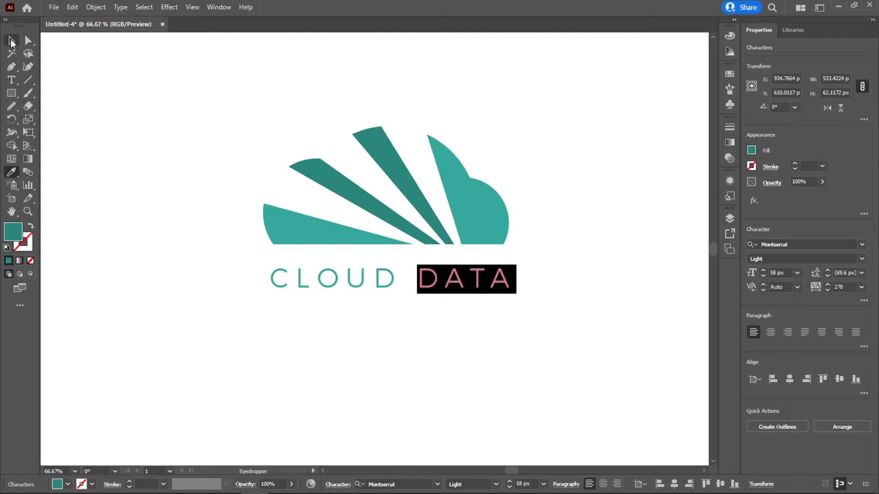
pyautogui.click(12, 41)
pyautogui.click(447, 326)
# Step: Nudge the CLOUD DATA text about 9 px down and 2 px left to fine-tune its placement beneath the cloud
pyautogui.click(451, 285)
pyautogui.hotkey('shift', 'Down')
pyautogui.hotkey('shift', 'Down')
pyautogui.hotkey('shift', 'Up')
pyautogui.press('Left')
pyautogui.press('Left')
pyautogui.press('Left')
pyautogui.press('Up')
pyautogui.press('Right')
pyautogui.press('Right')
pyautogui.press('Left')
pyautogui.press('Right')
pyautogui.click(472, 287)
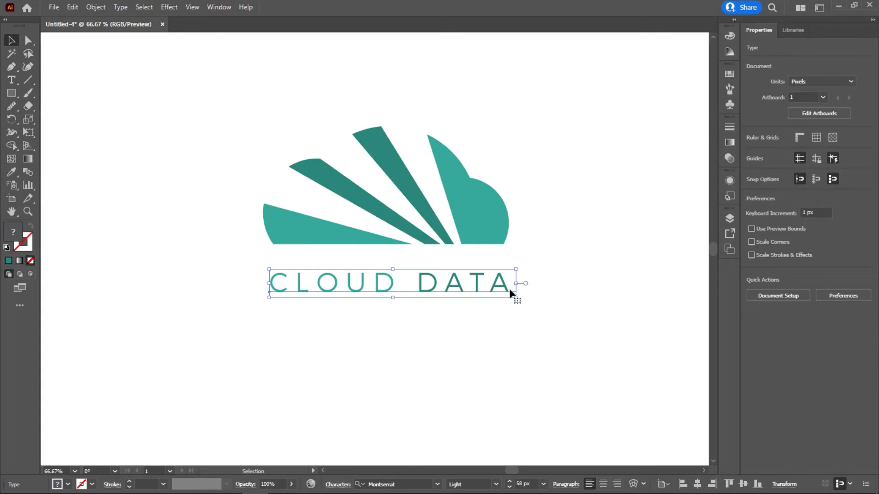
pyautogui.press('Left')
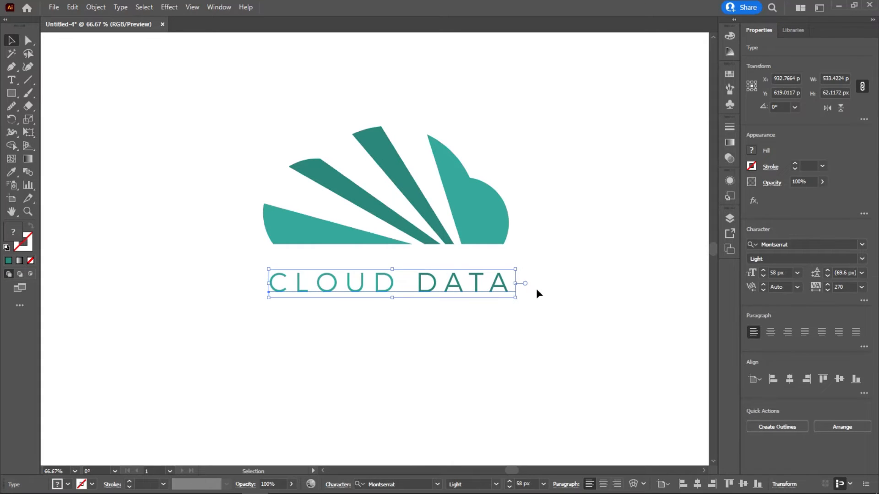
pyautogui.click(537, 289)
# Step: Scale the whole logo, cloud and text together, up to about 624 by 424 px and centre it on the artboard
pyautogui.hotkey('ctrl', '-')
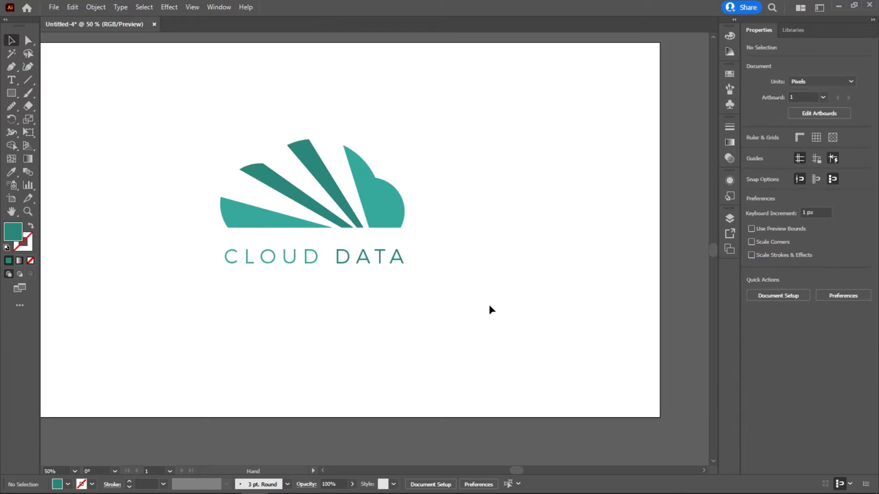
pyautogui.moveTo(436, 247); pyautogui.dragTo(526, 291)
pyautogui.moveTo(544, 189); pyautogui.dragTo(285, 366)
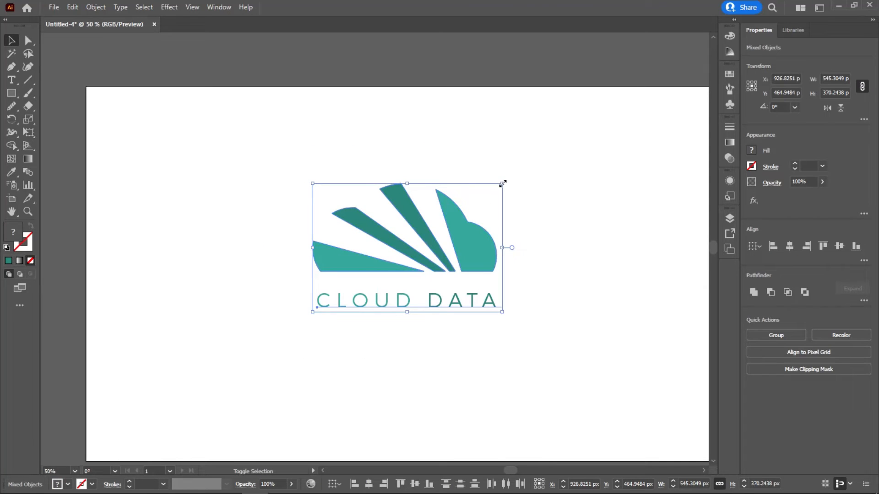
pyautogui.moveTo(505, 182); pyautogui.dragTo(529, 165)
pyautogui.moveTo(488, 234)
pyautogui.mouseDown()
pyautogui.moveTo(484, 270)
pyautogui.moveTo(473, 263)
pyautogui.moveTo(487, 239)
pyautogui.mouseUp()
# Step: Switch to full-screen mode with the menu bar and view the whole logo
pyautogui.press('f')
pyautogui.hotkey('ctrl', '0')
pyautogui.press('space')
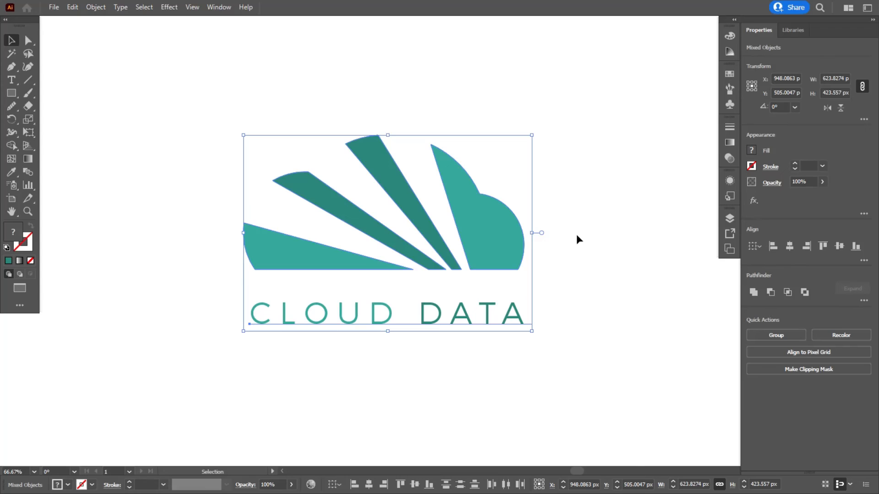
pyautogui.moveTo(494, 232); pyautogui.dragTo(486, 224)
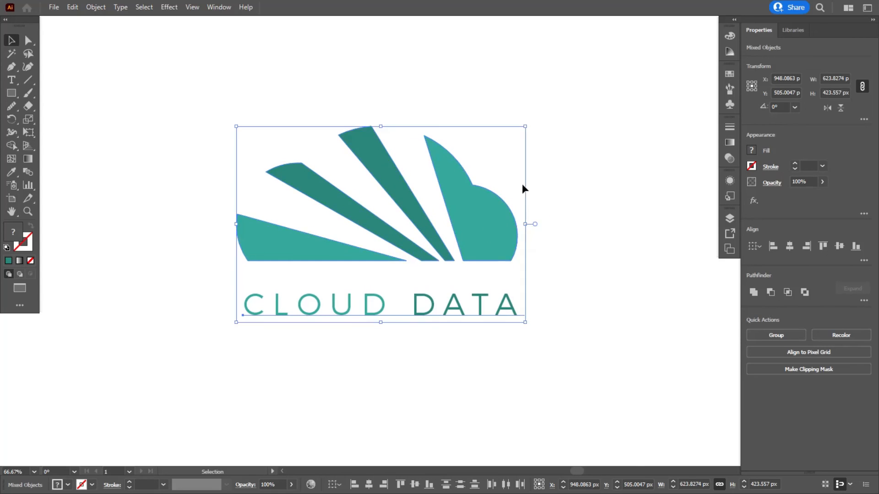